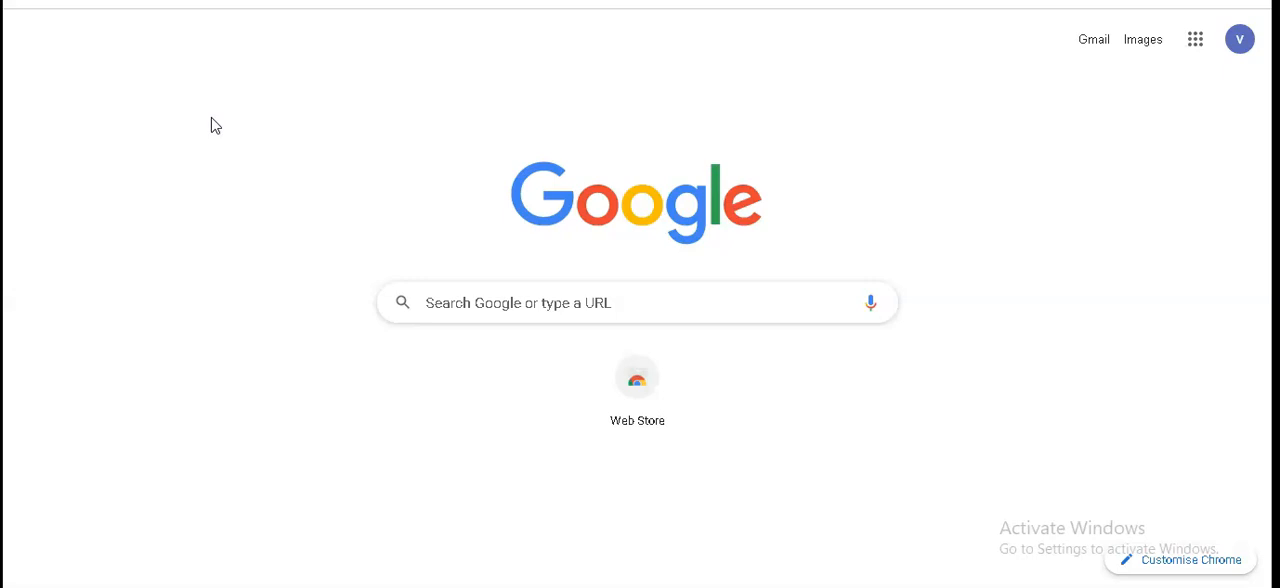
- Go to opnbi.com and open its free download form
left_click(504, 301)
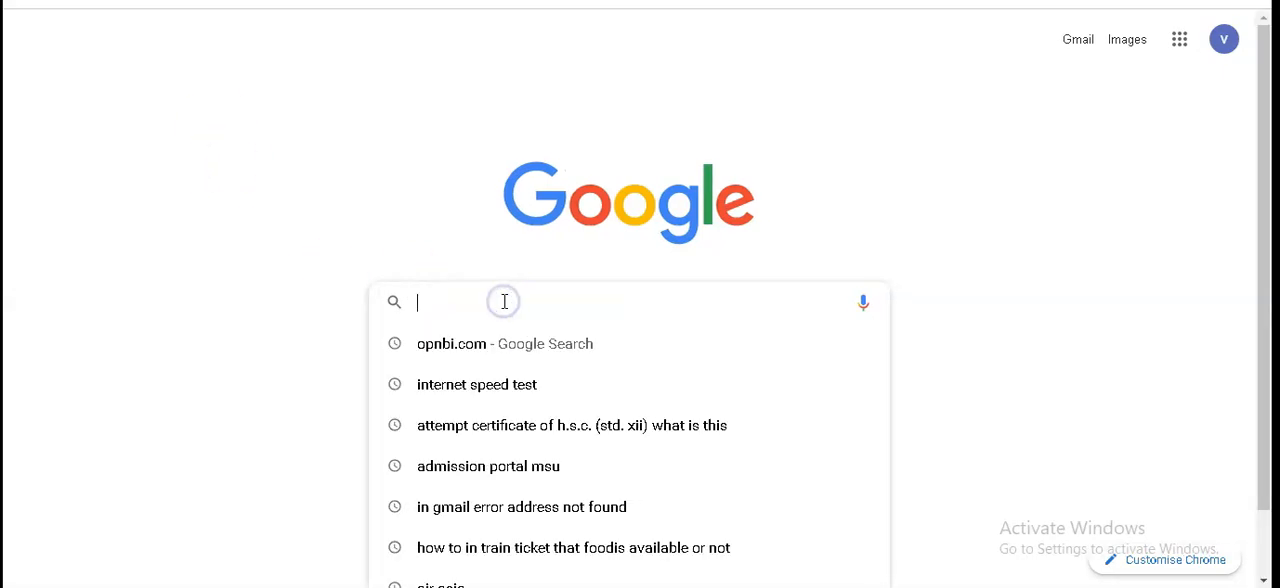
type("opnbi")
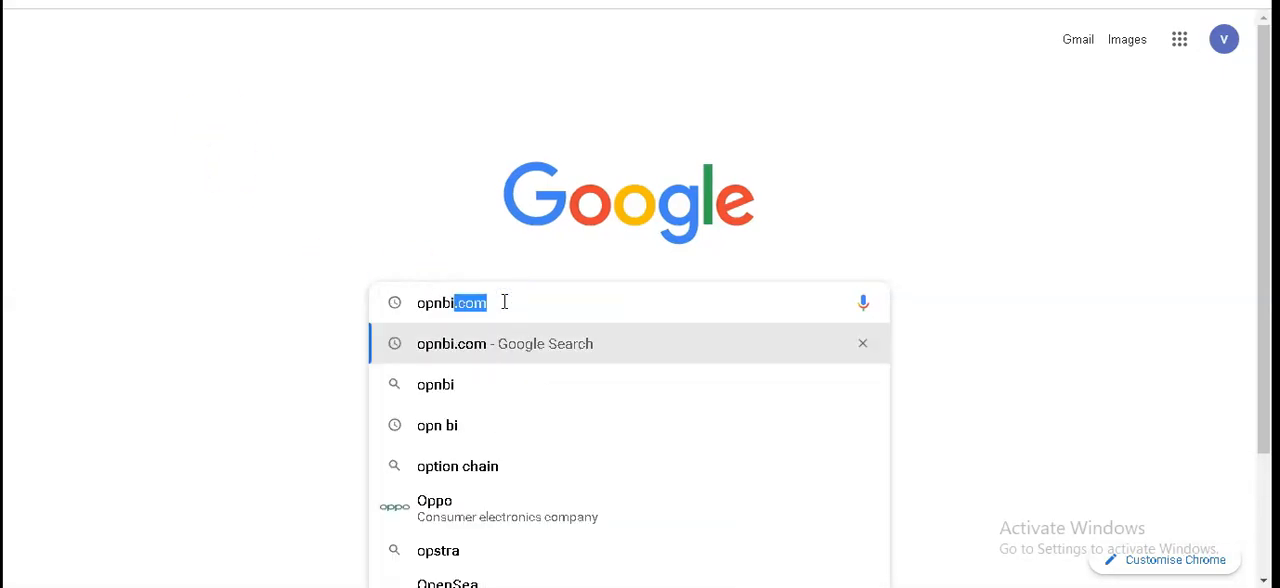
type(".com")
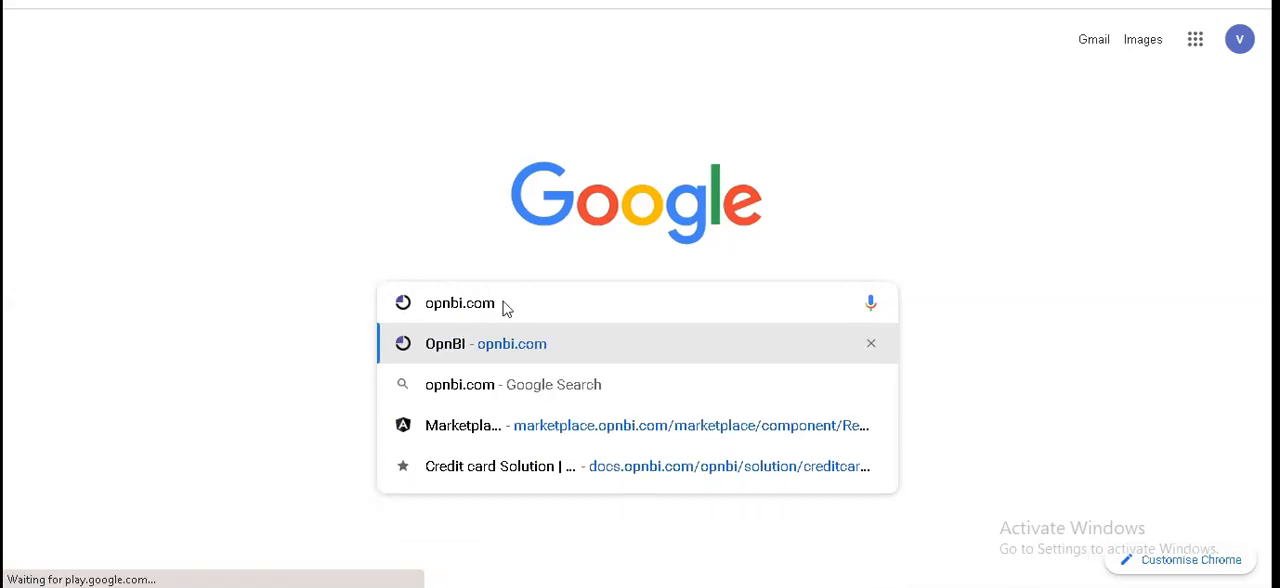
key("Return")
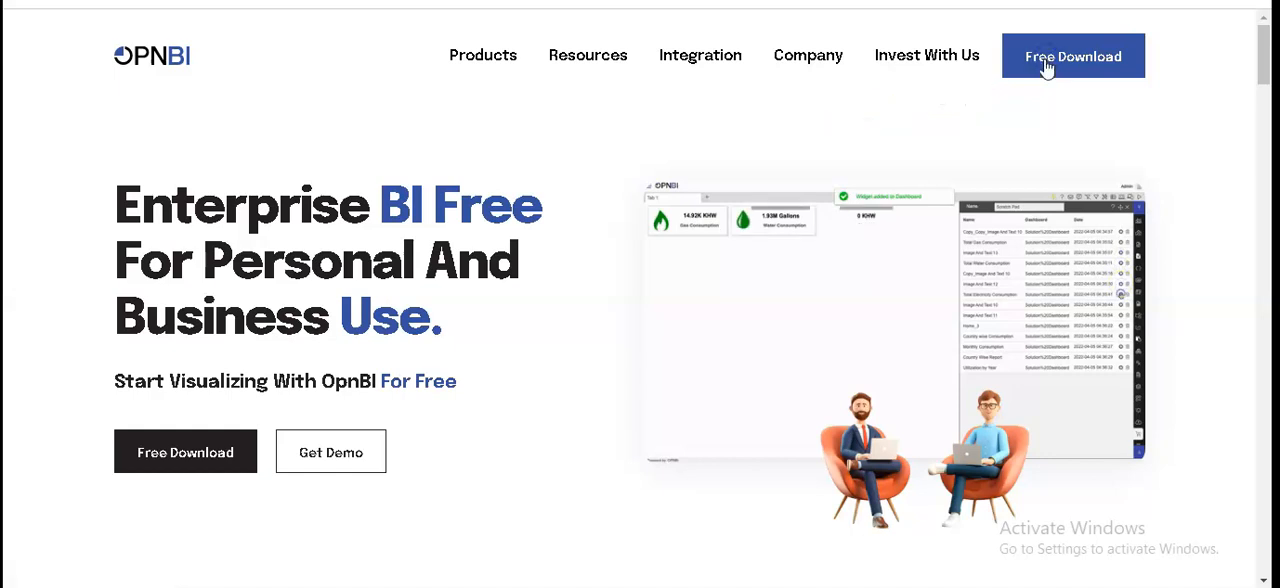
left_click(1046, 62)
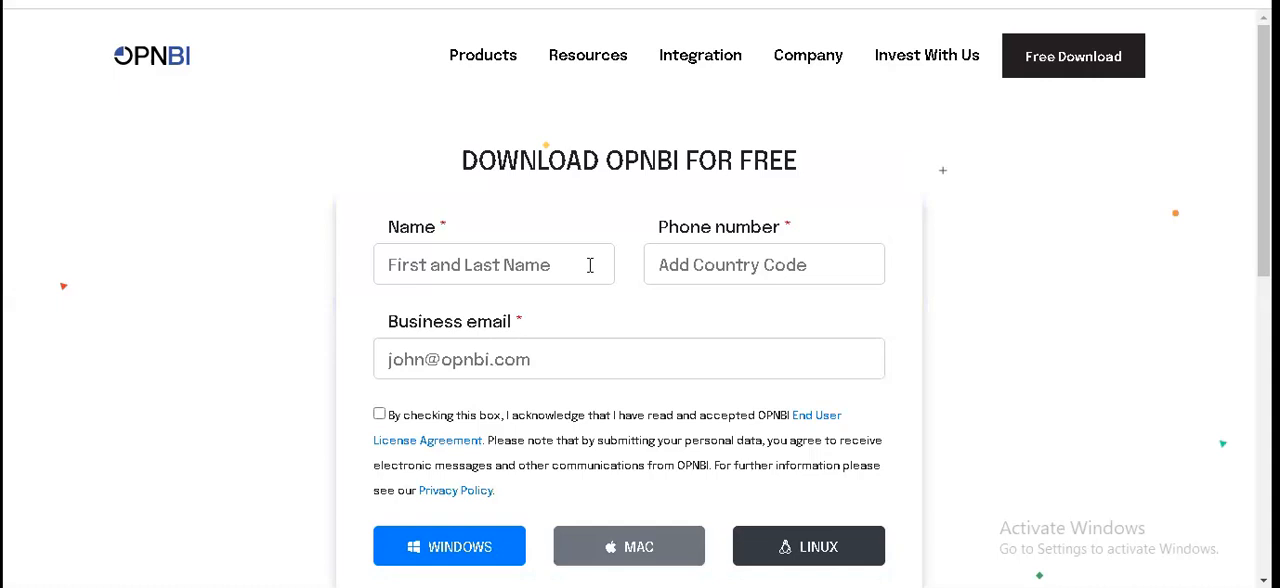
- Fill in the download form's name and phone number, including the country code
left_click(580, 265)
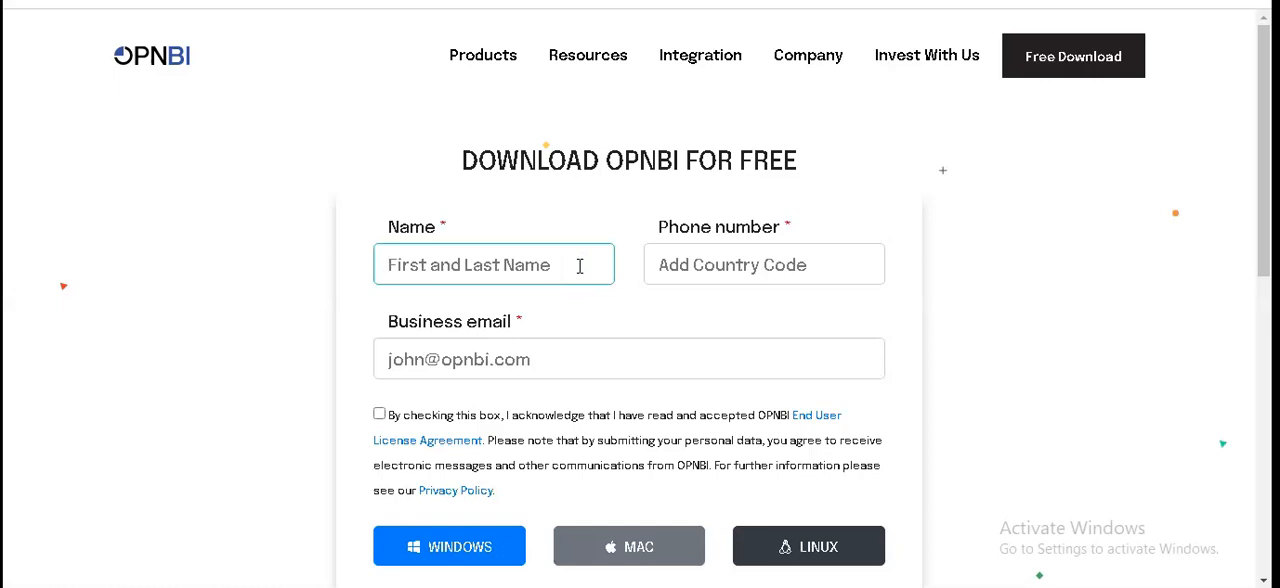
type("vinit")
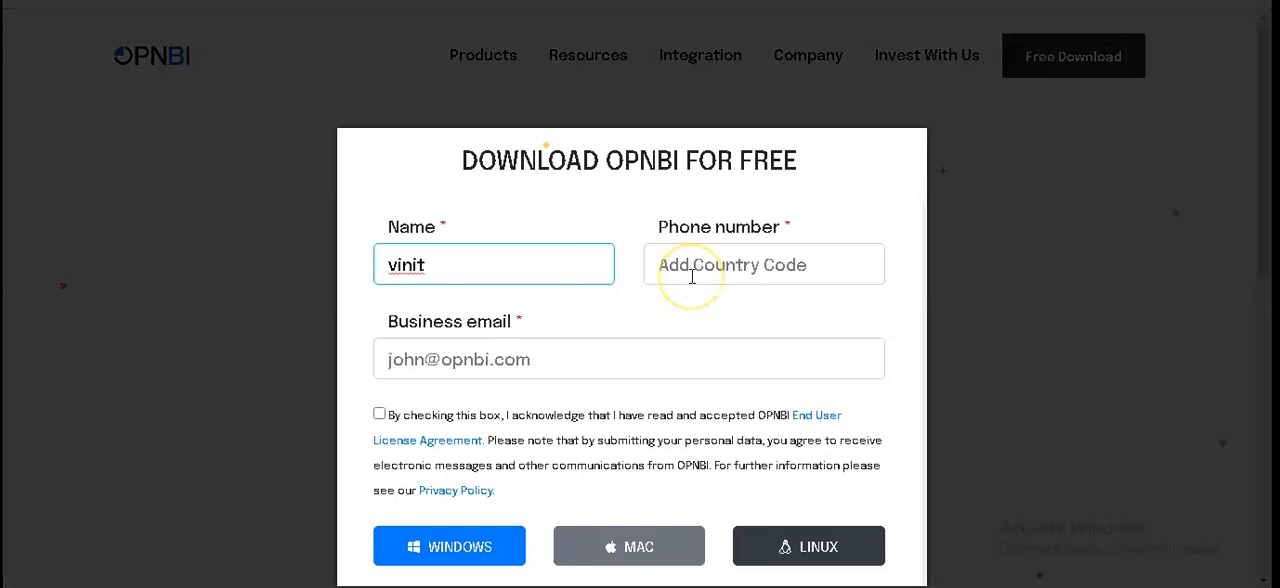
left_click(691, 277)
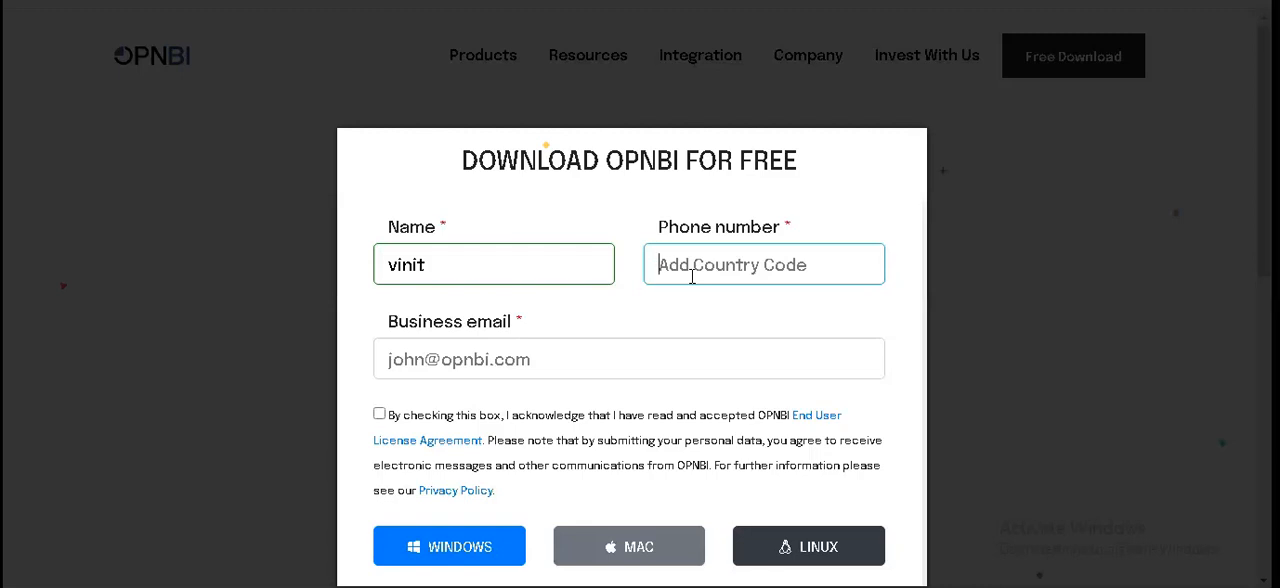
type("+")
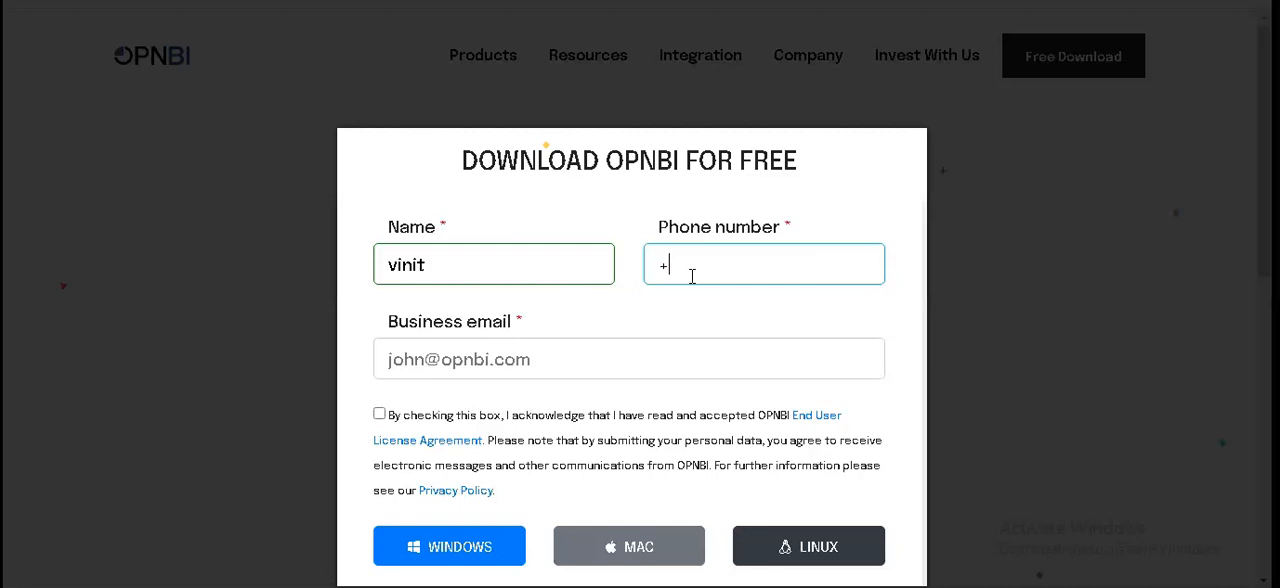
type("0")
key("BackSpace")
type("91XXXXX")
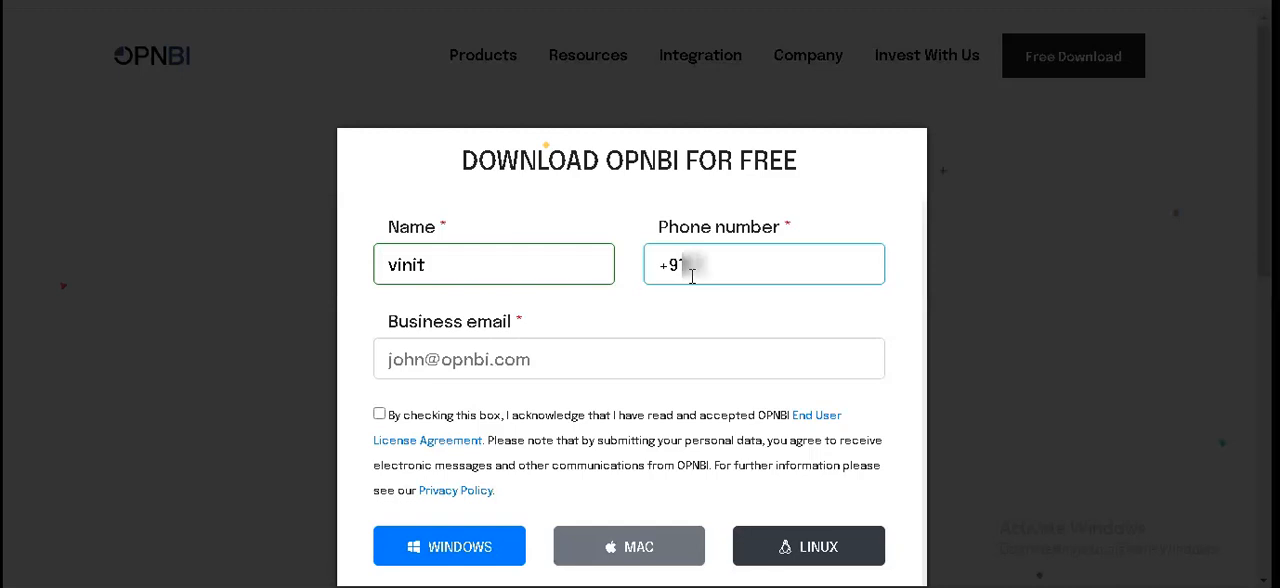
type("XXXXX")
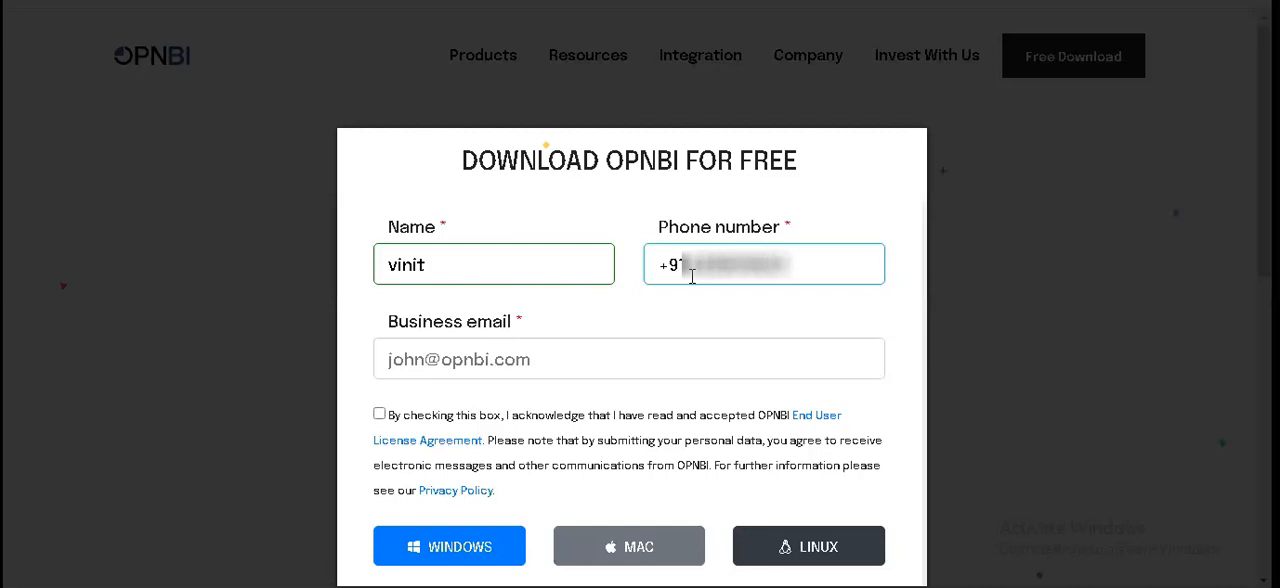
- Enter the business email address in the download form
left_click(571, 361)
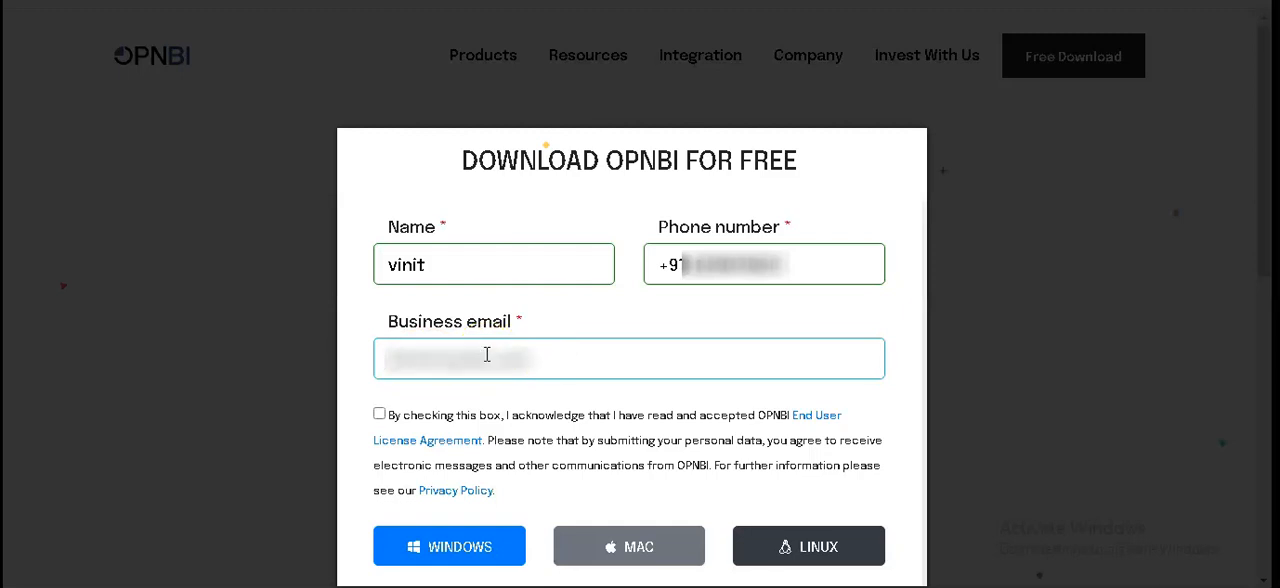
type("vinit********")
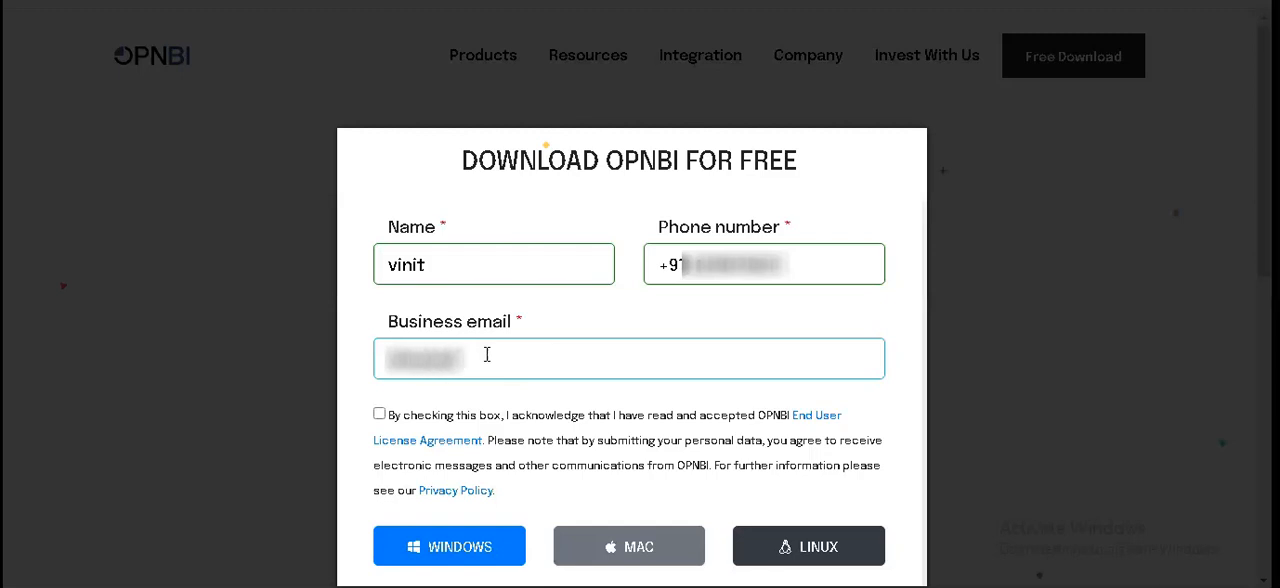
type("********")
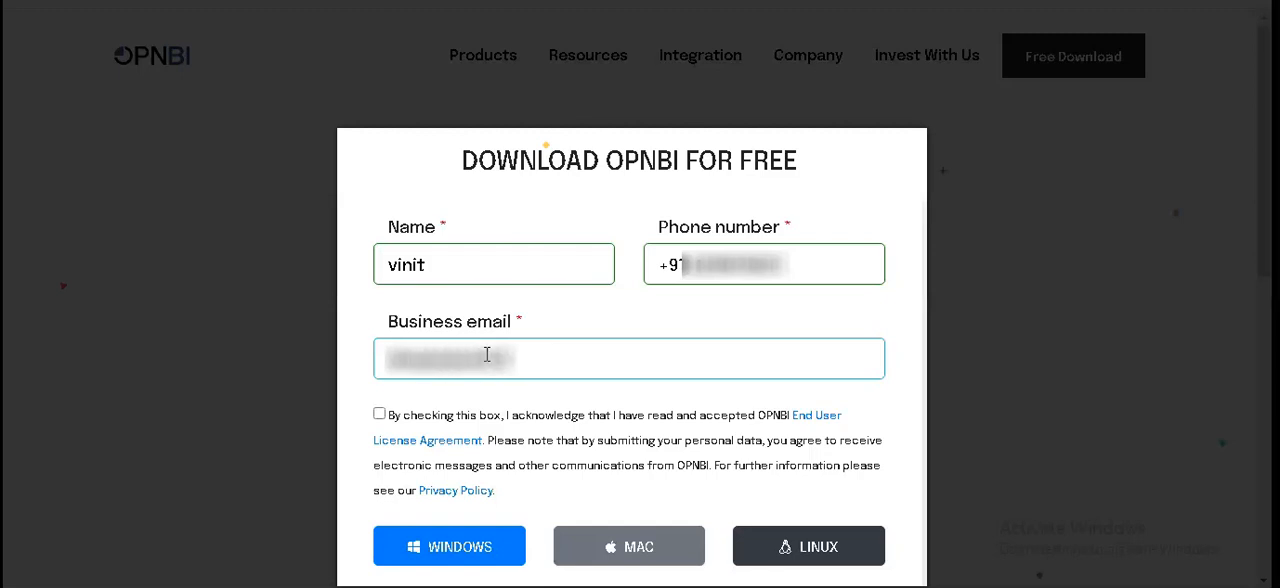
type("*****")
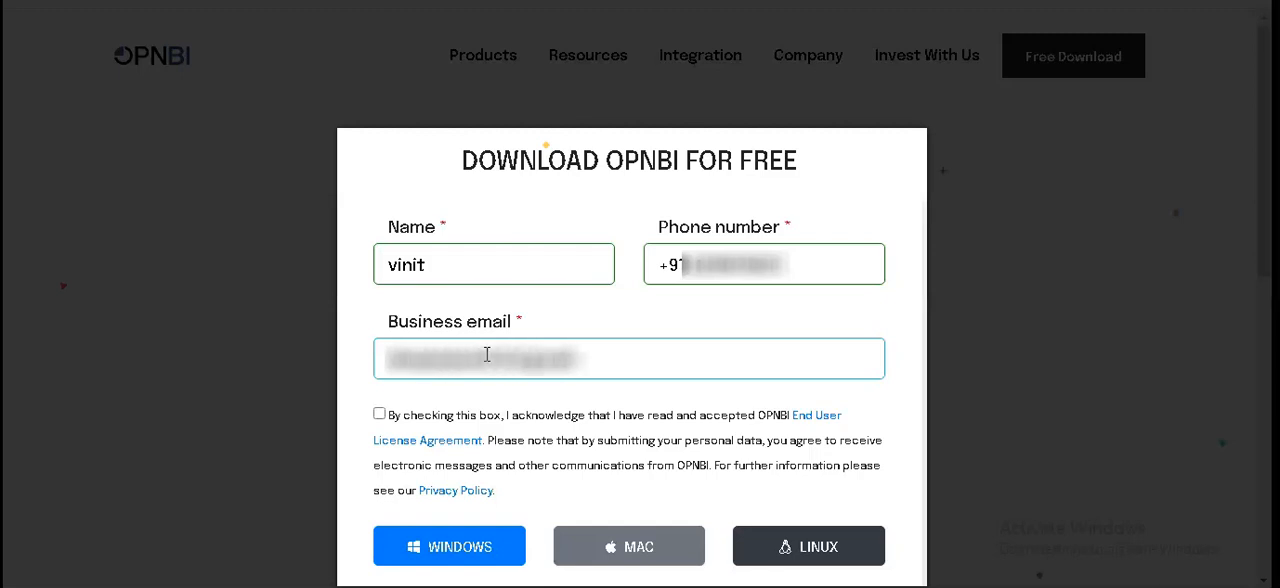
type("****")
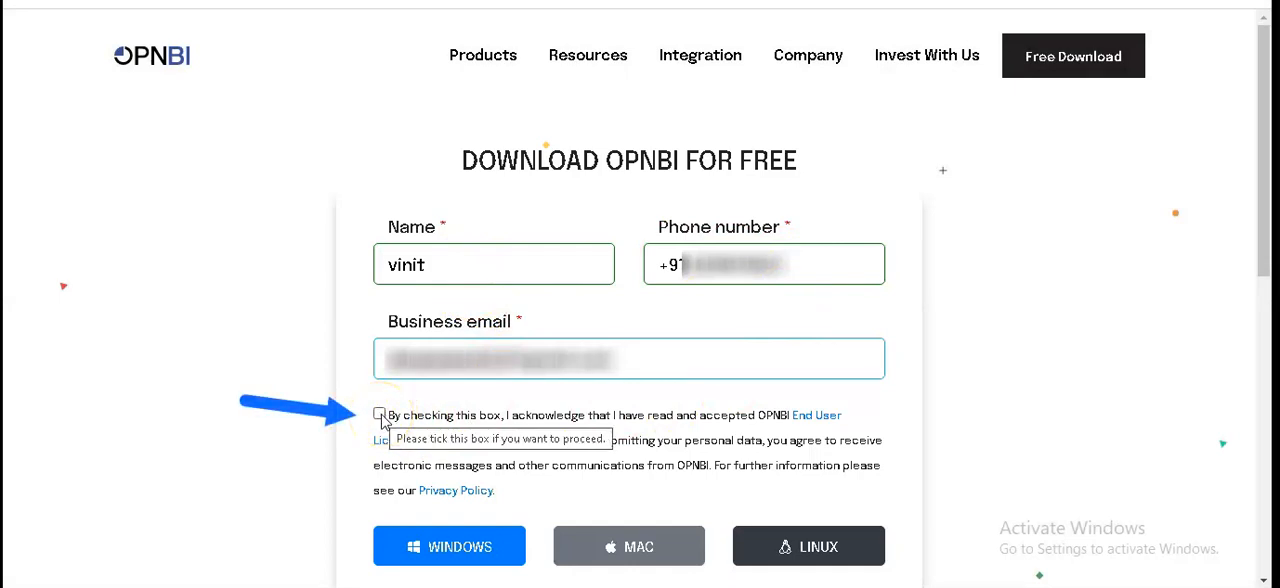
- Accept the End User License Agreement and download the Windows version of OPNBI
left_click(379, 414)
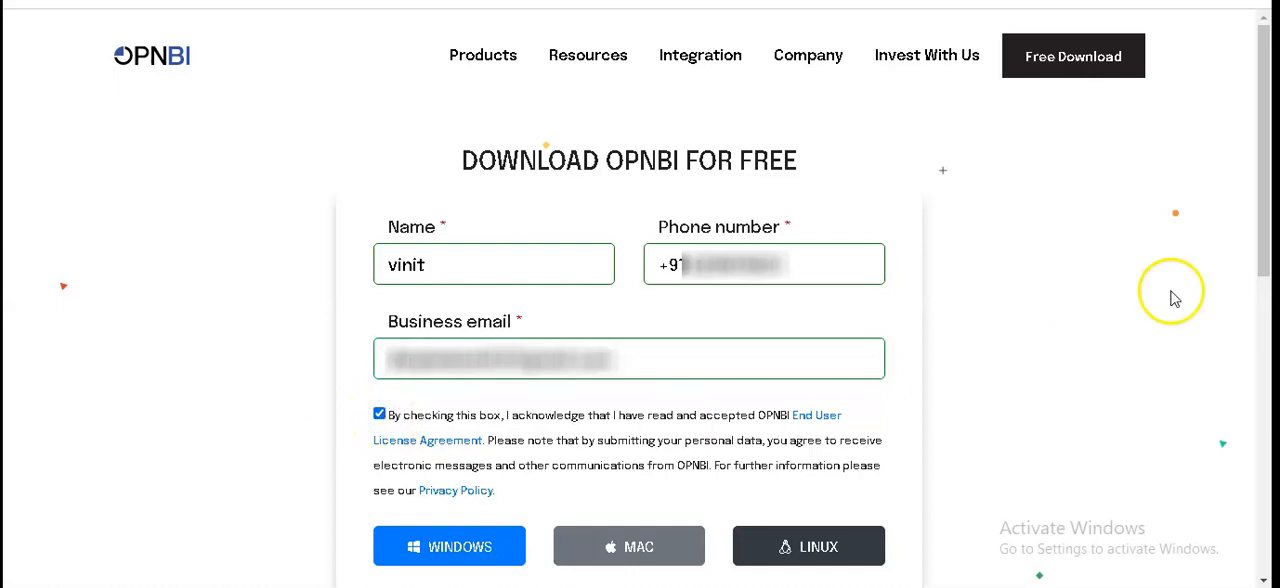
left_click_drag(1270, 228, 1268, 305)
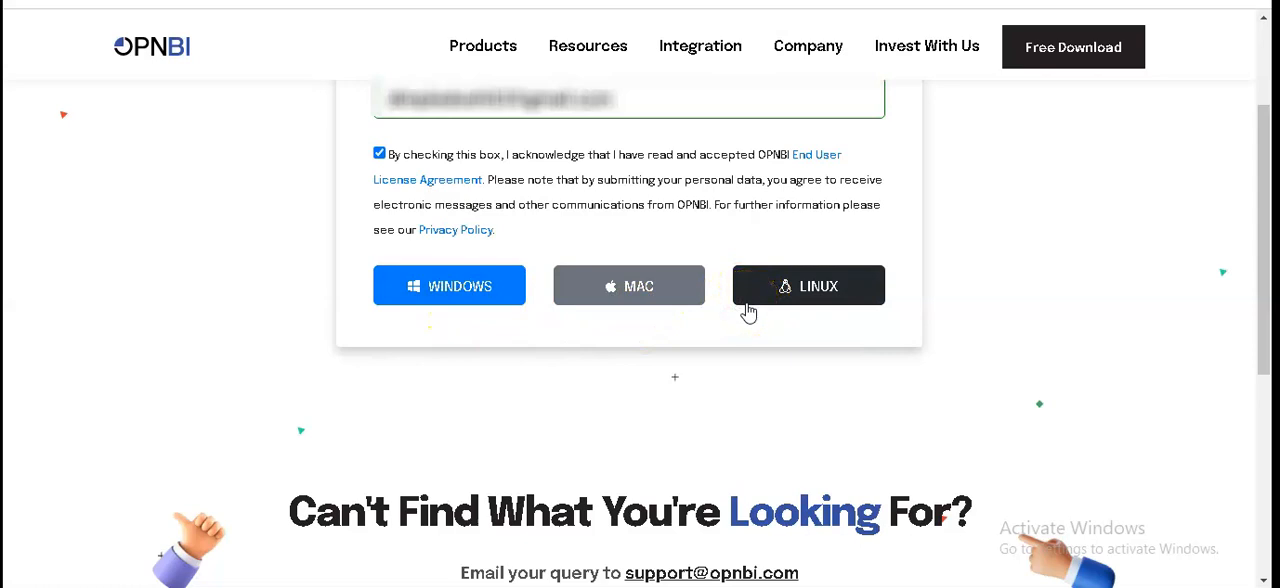
left_click(477, 284)
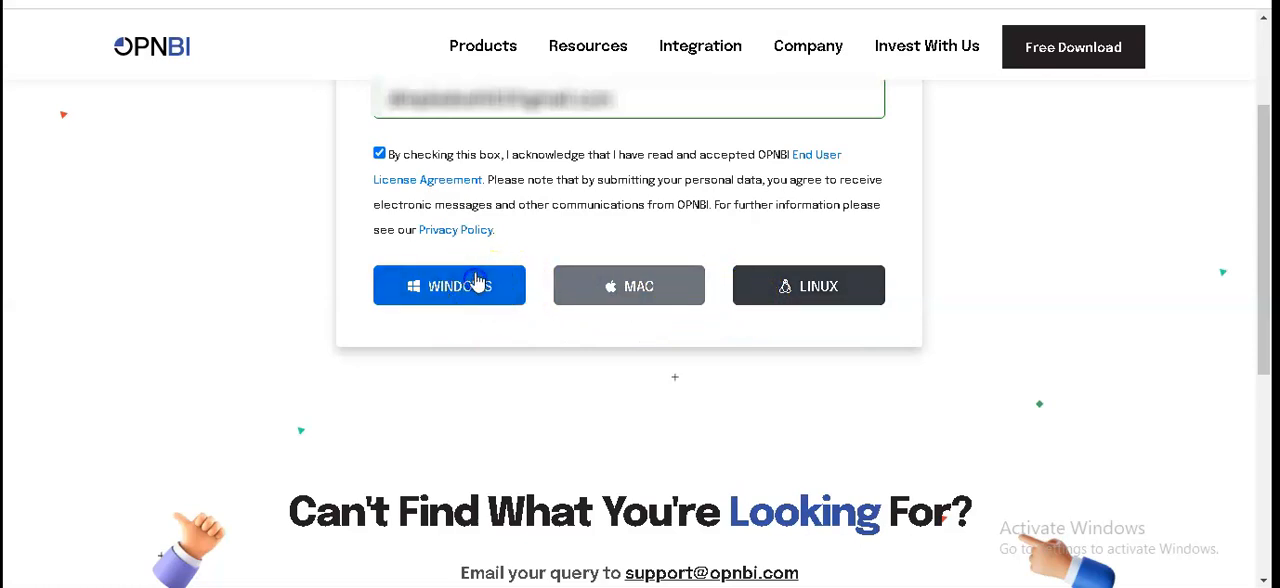
left_click(480, 287)
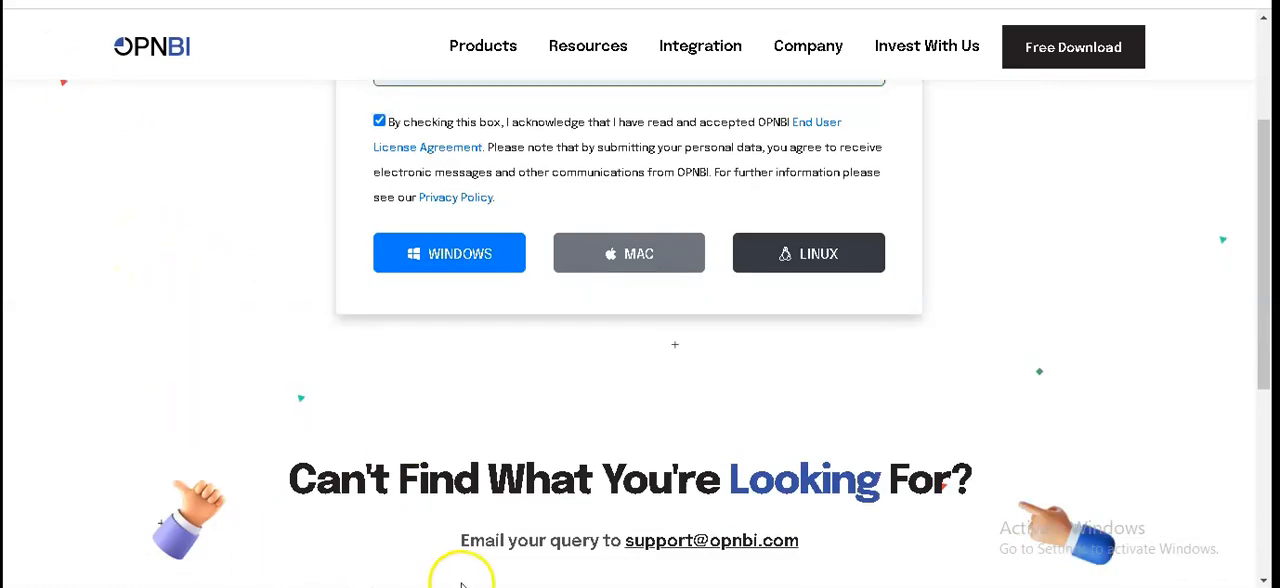
- Open the browser's download list and show opnbi-windows.zip in its folder
mouse_move(528, 587)
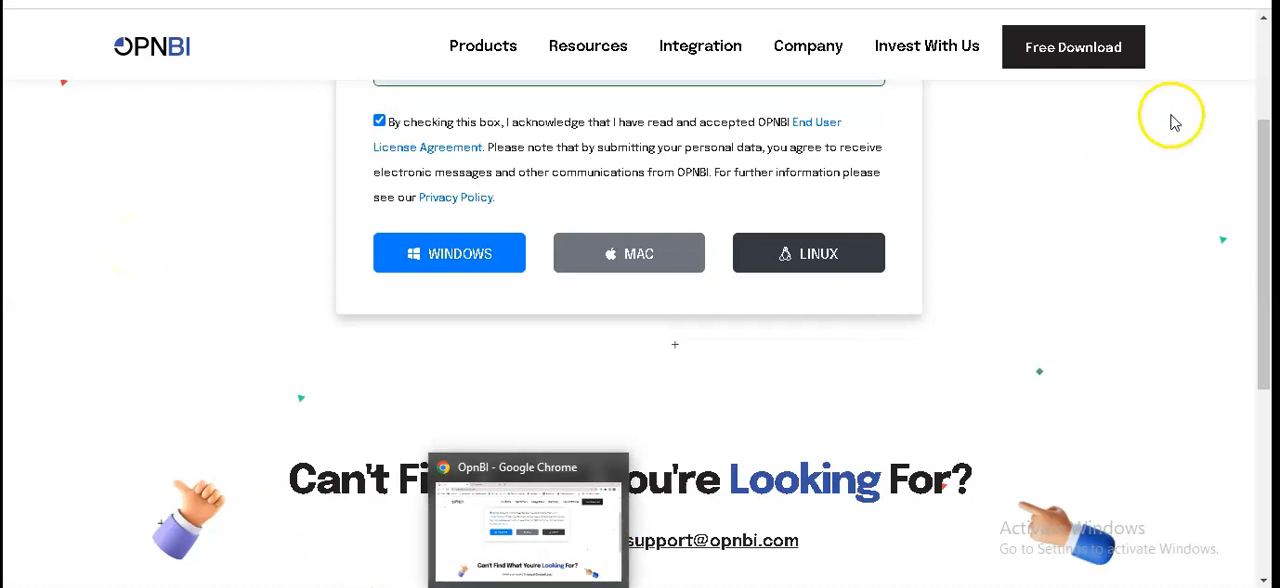
left_click(1257, 1)
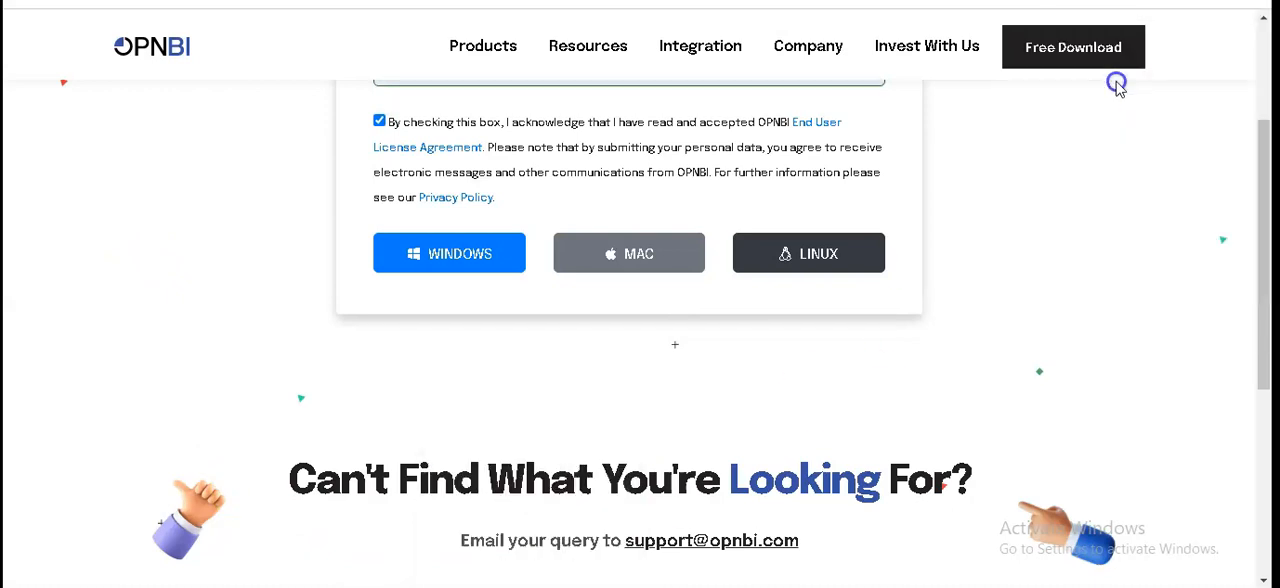
left_click(1115, 85)
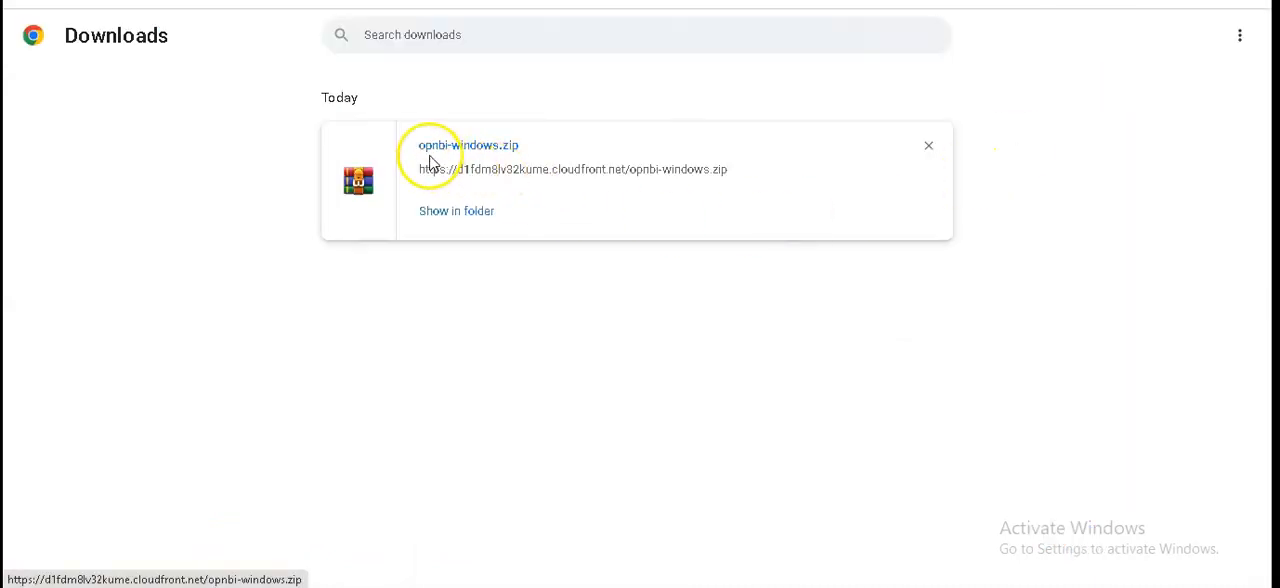
left_click(502, 157)
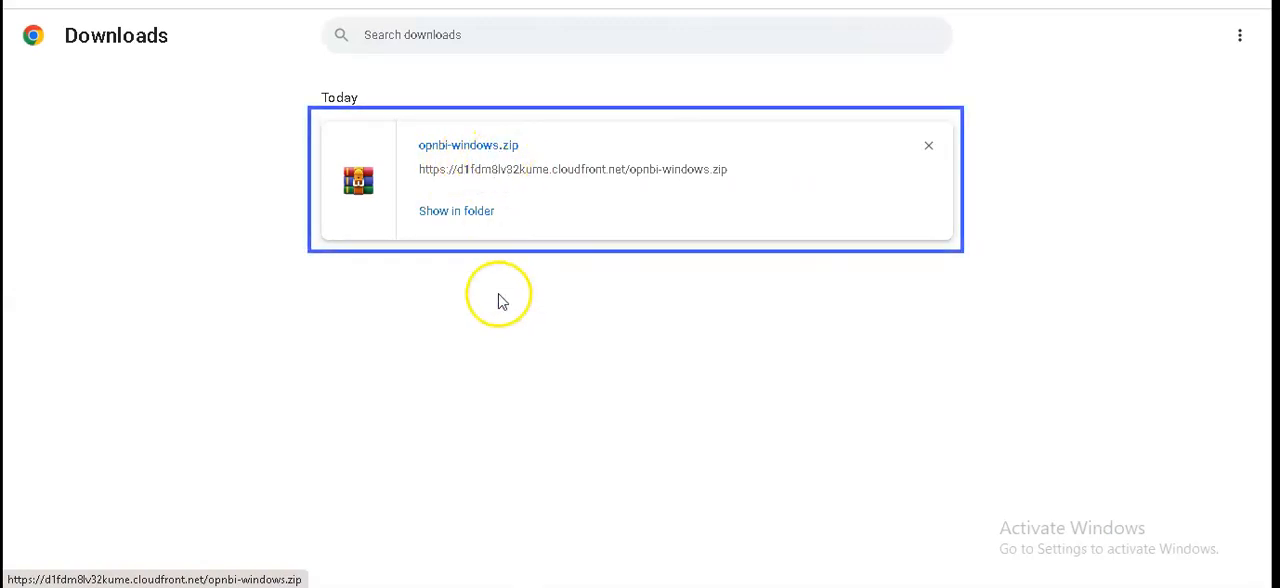
left_click(456, 212)
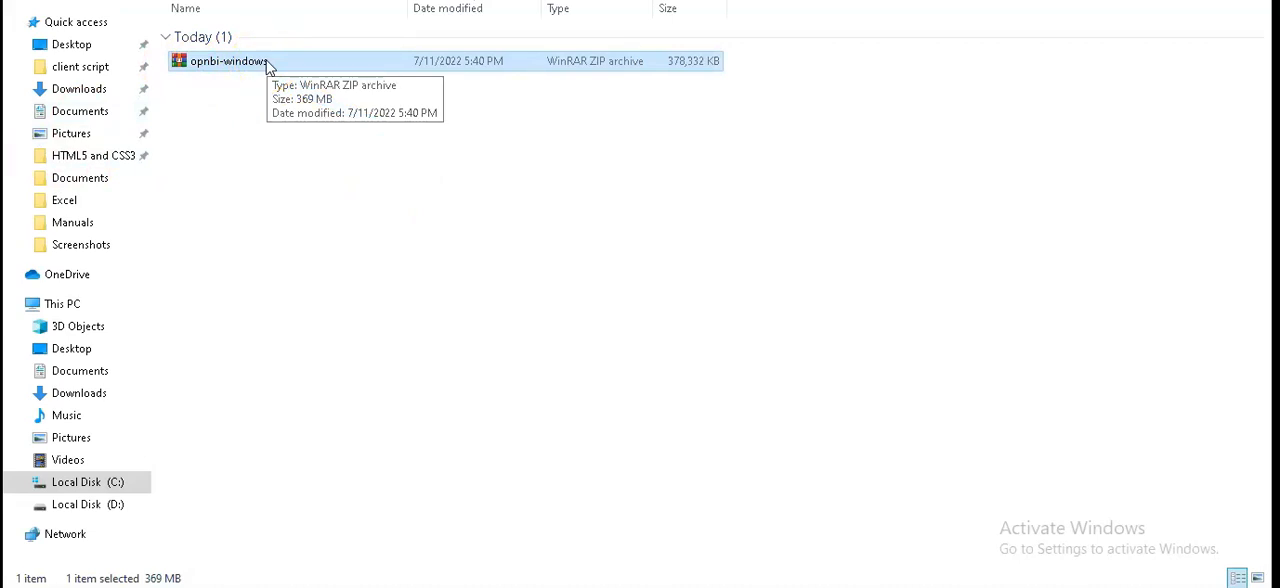
- Extract the opnbi-windows archive into the current folder
left_click(266, 61)
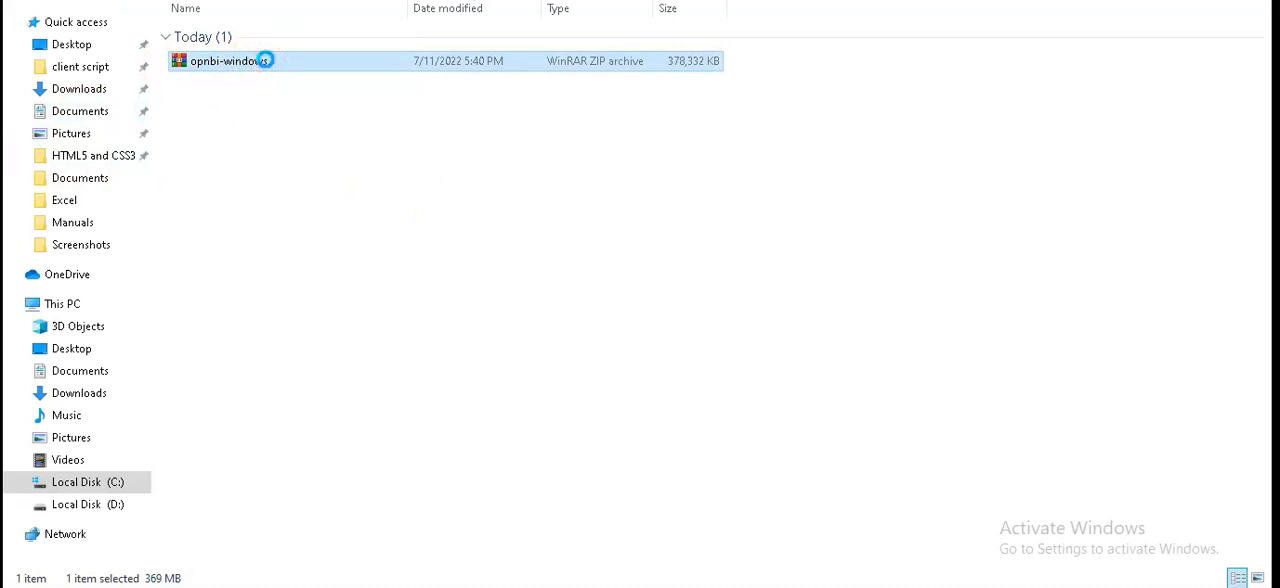
right_click(266, 61)
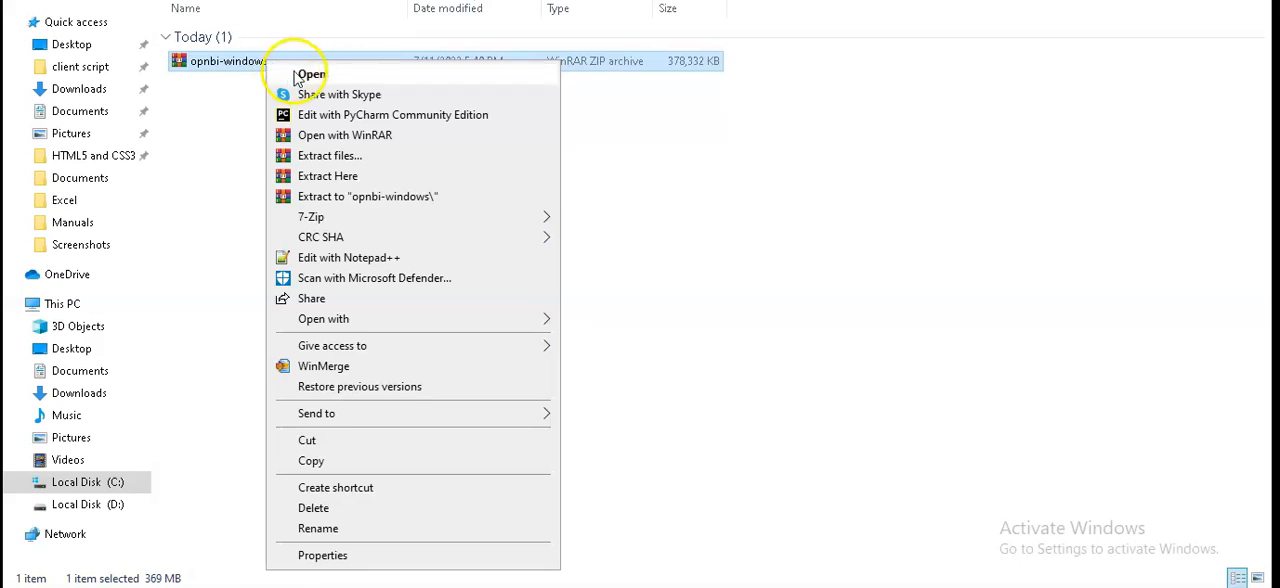
left_click(359, 177)
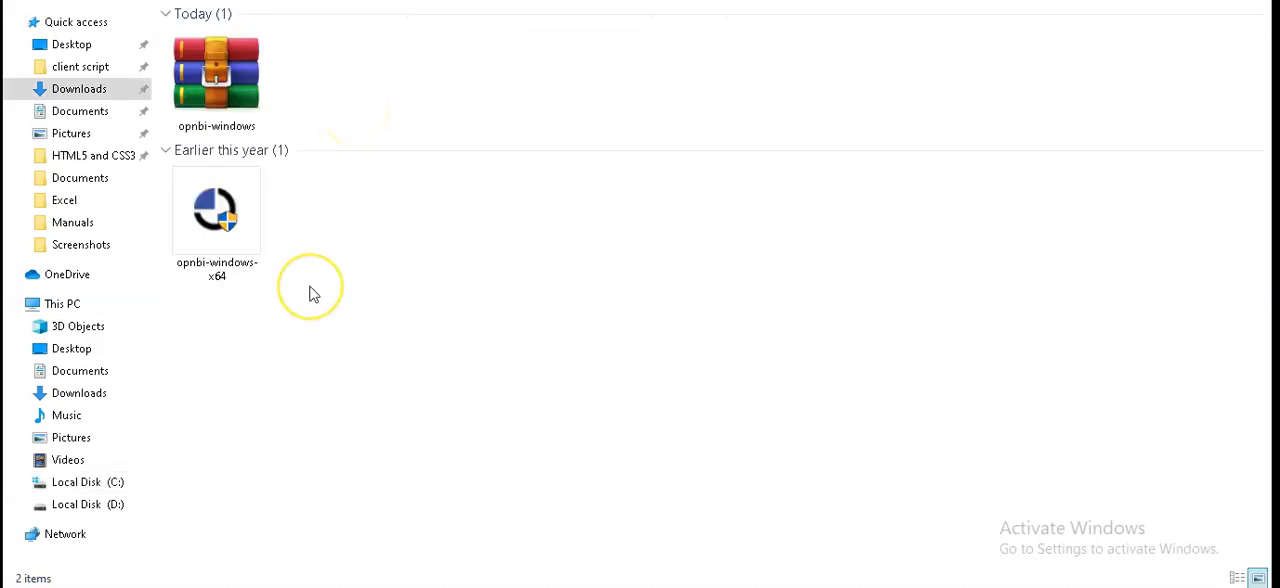
- Run the opnbi-windows-x64 installer and continue past the setup wizard's welcome page
left_click(233, 215)
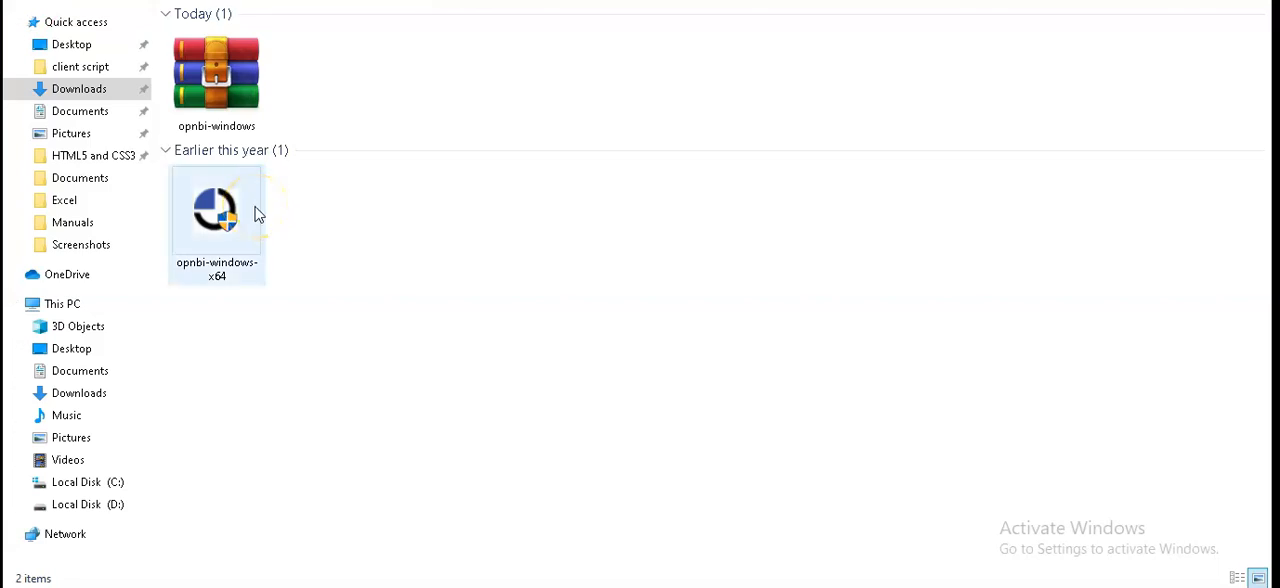
left_click(225, 230)
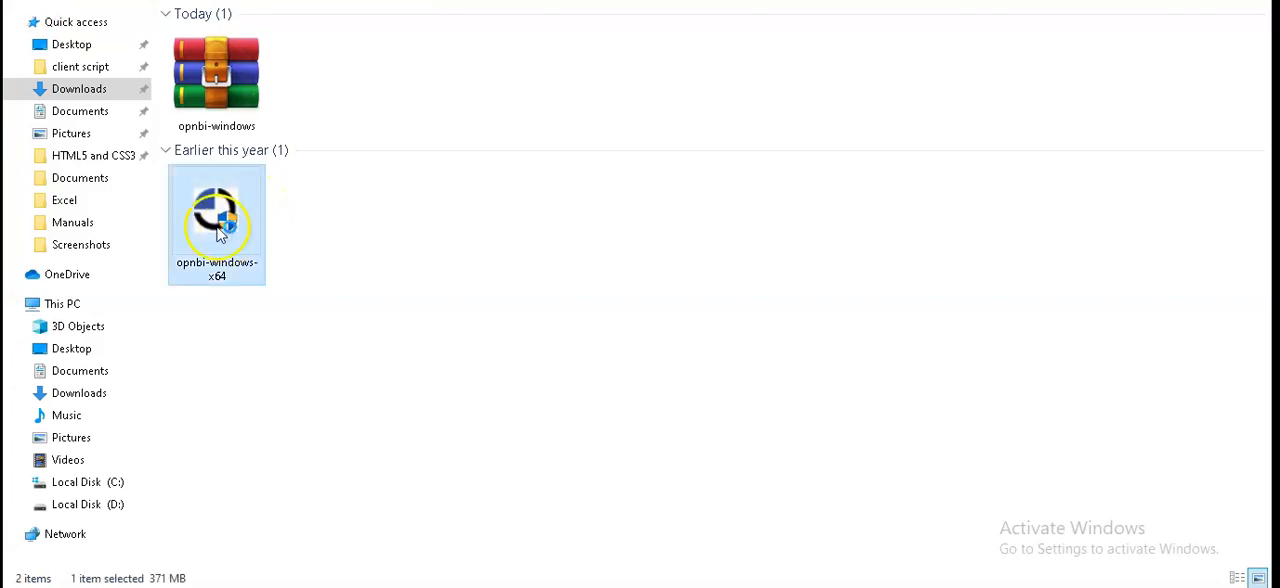
left_click(621, 270)
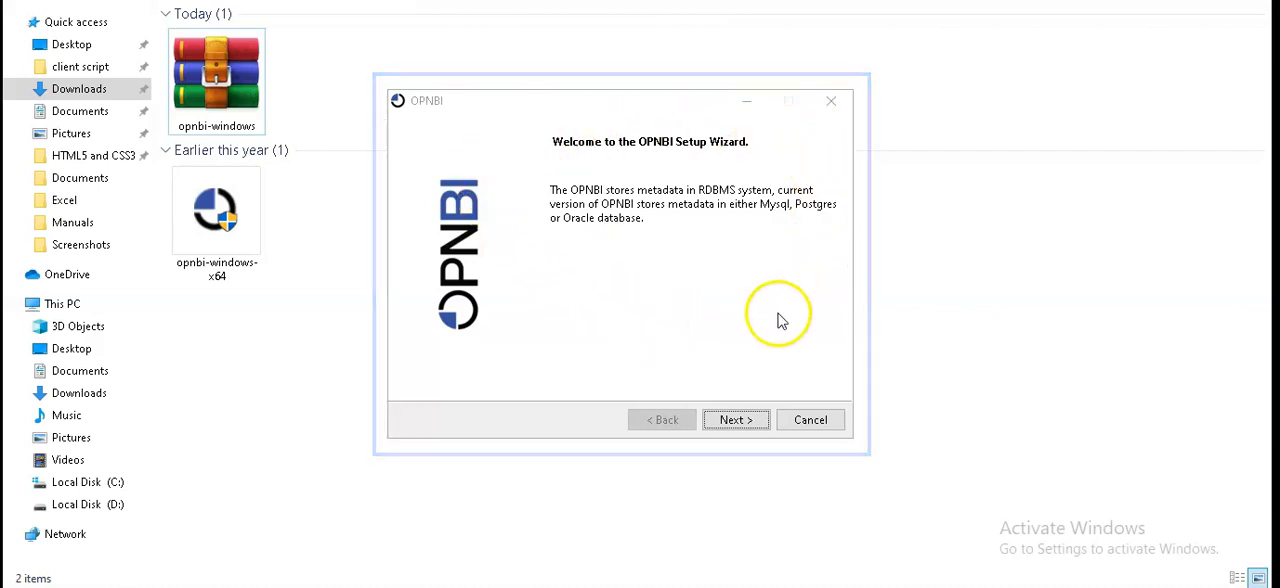
left_click(727, 418)
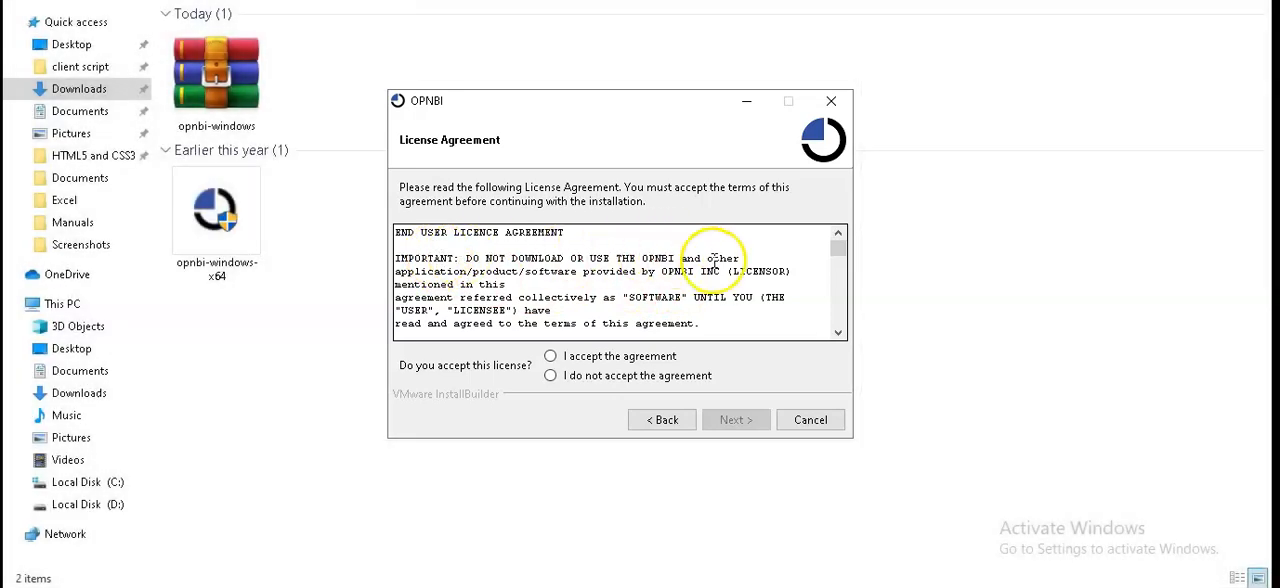
- Accept the installer's license agreement and select OPNBI New Installation instead of Upgrade Existing OPNBI
left_click(551, 357)
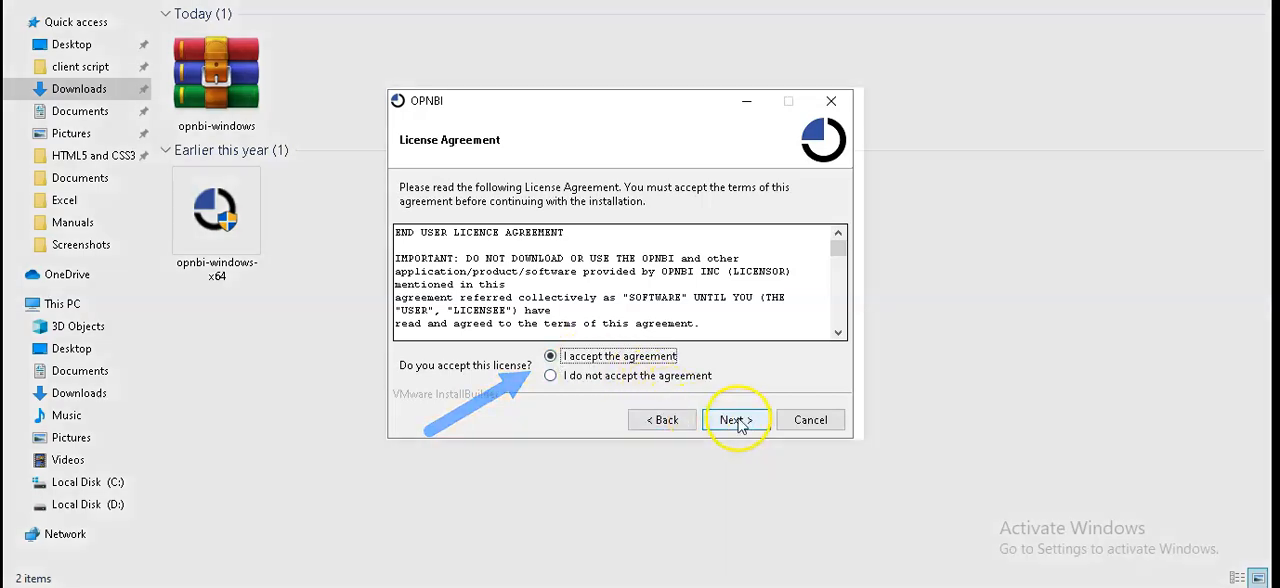
left_click(739, 423)
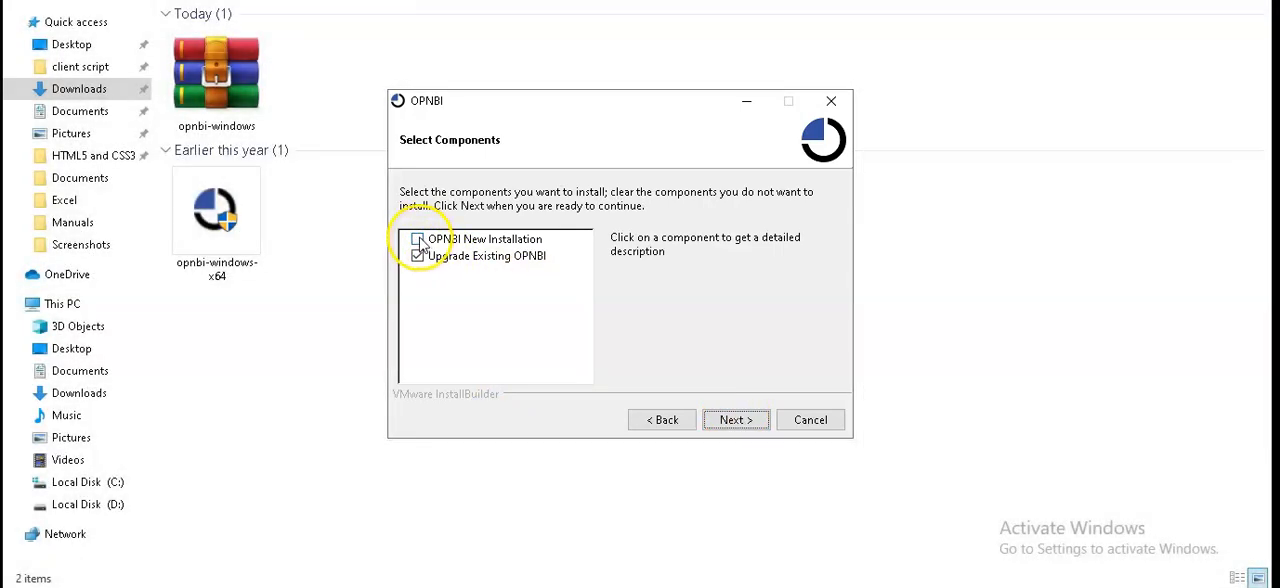
left_click(418, 240)
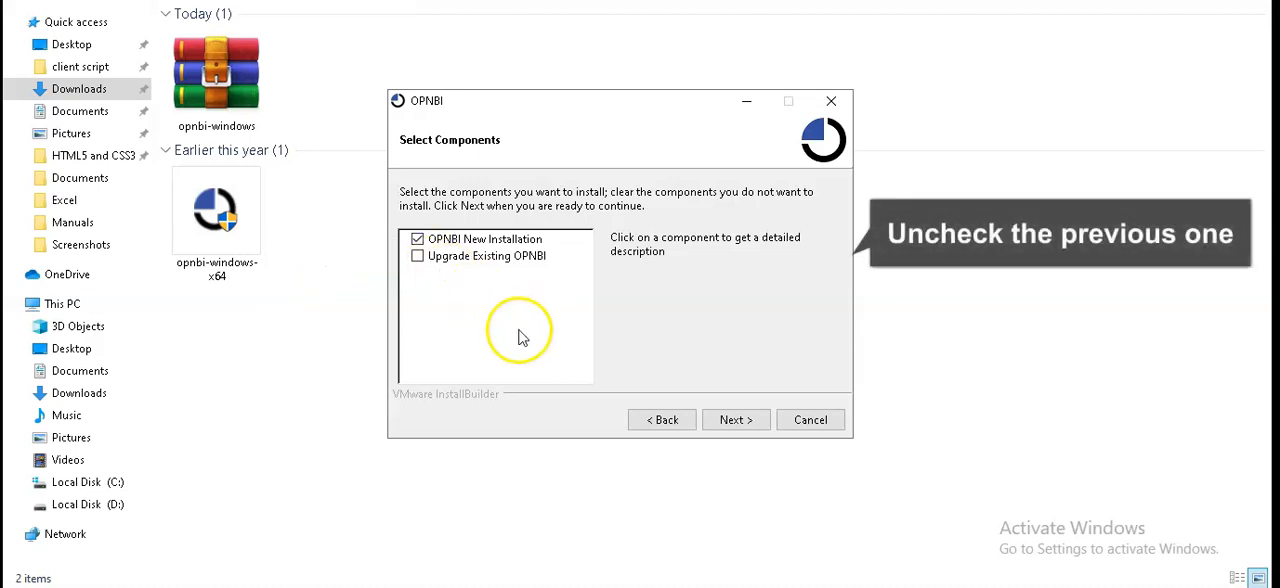
- Name the application OPNBinew with C:\OPNBI as its installation directory, and continue with the local downloaded version
left_click(737, 421)
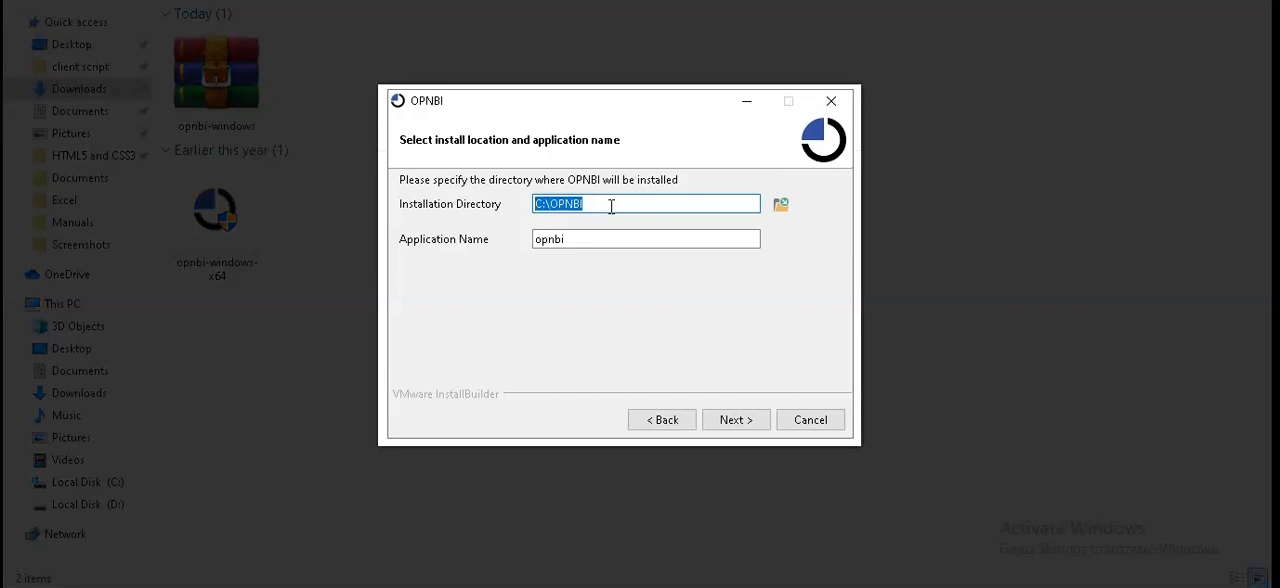
left_click(611, 206)
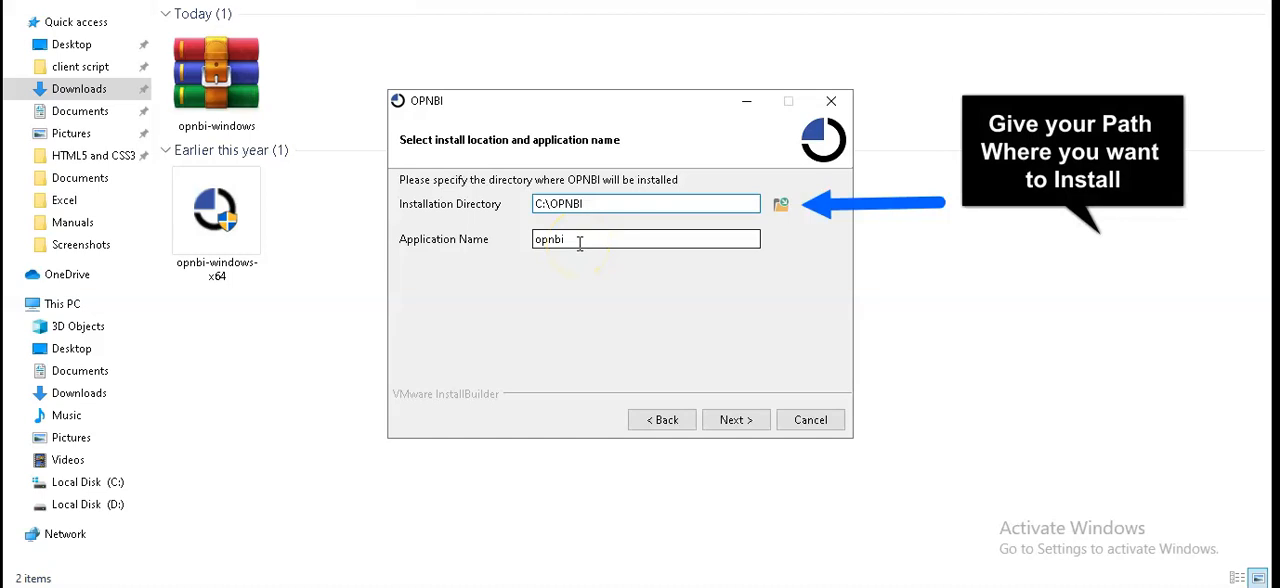
left_click(579, 243)
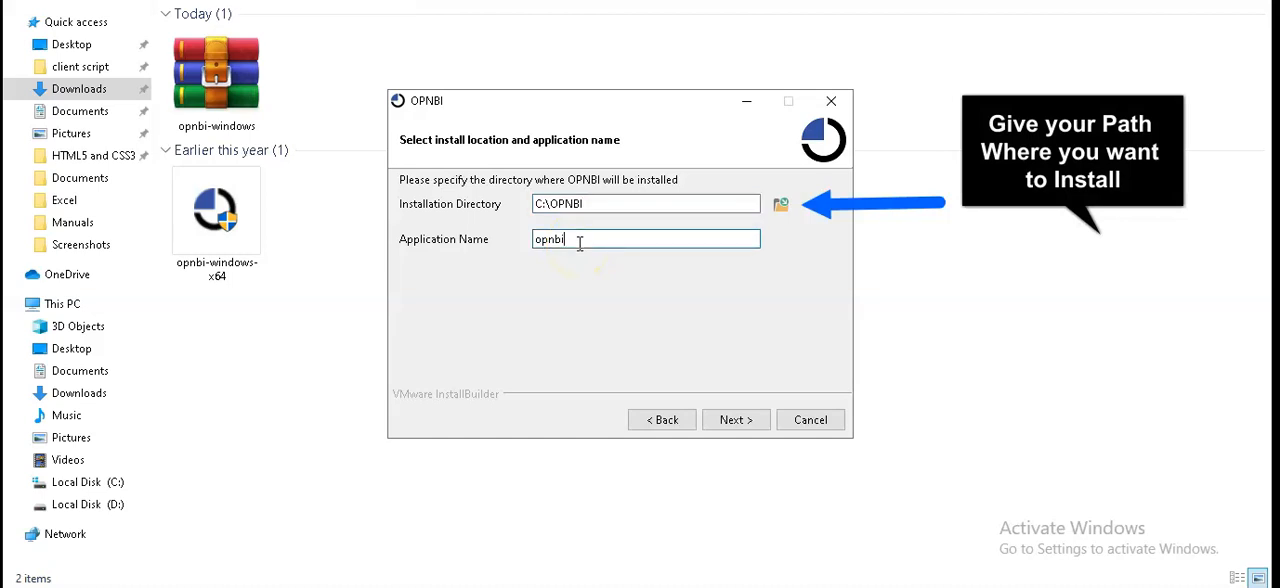
double_click(579, 243)
key("BackSpace")
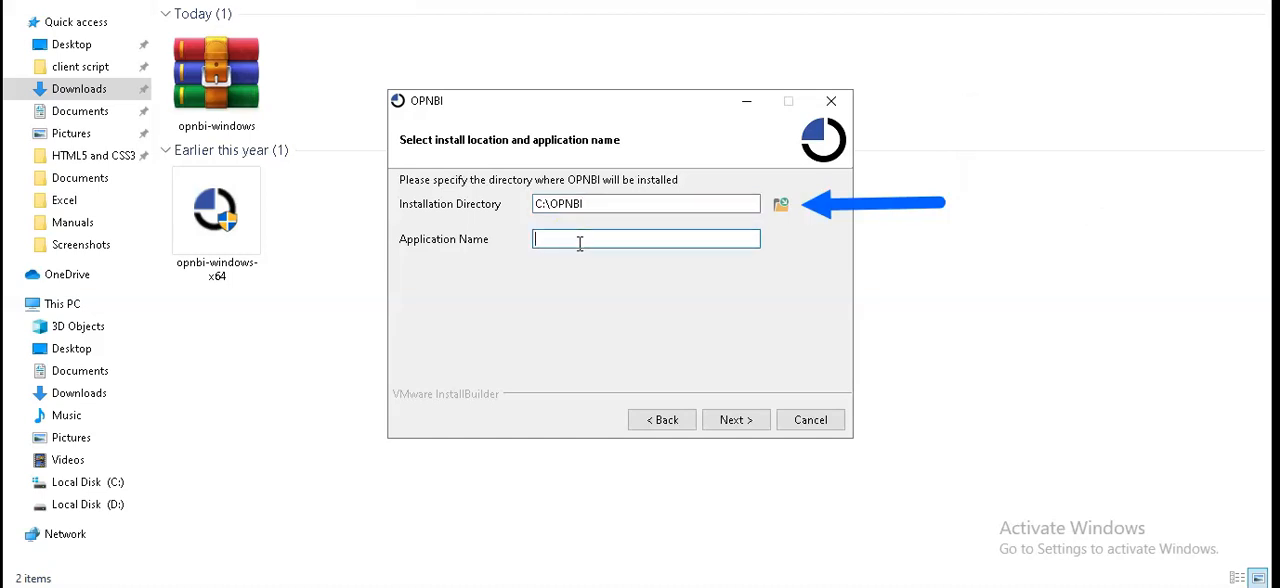
type("OPNBInew")
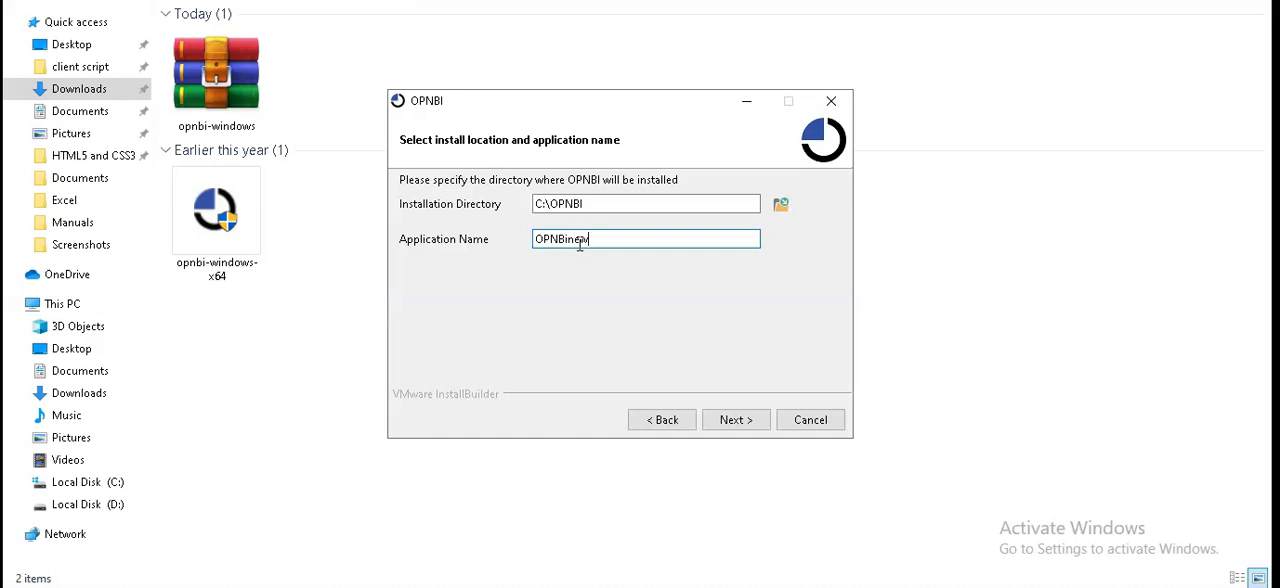
left_click(730, 420)
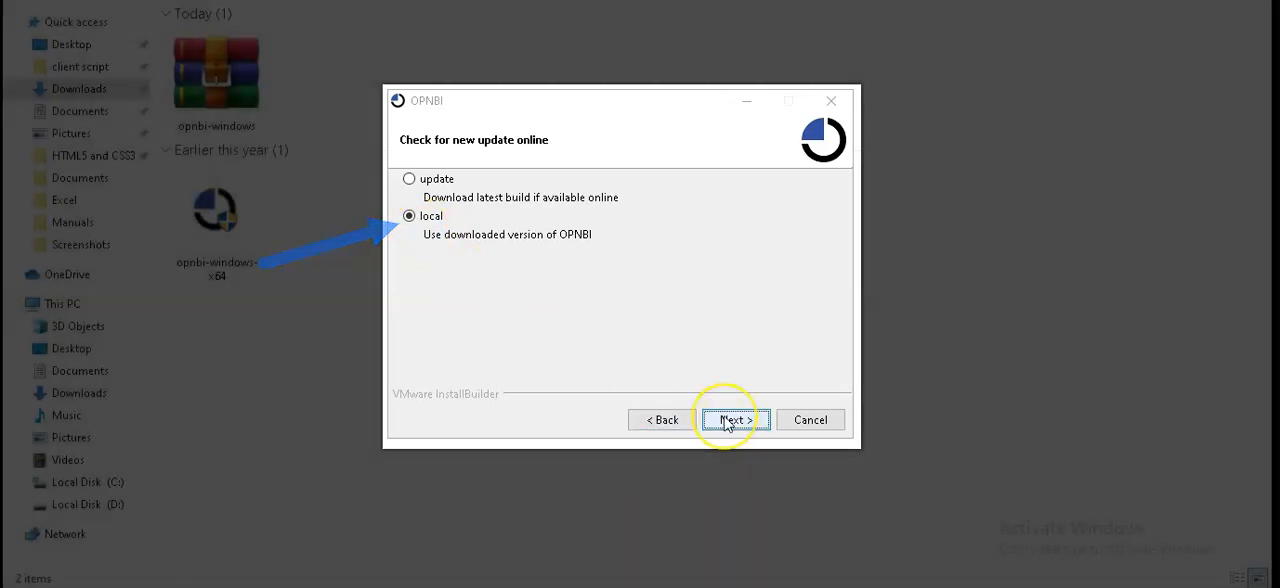
left_click(726, 420)
- Choose to use an existing metadata database and select mysql as its type
left_click(468, 220)
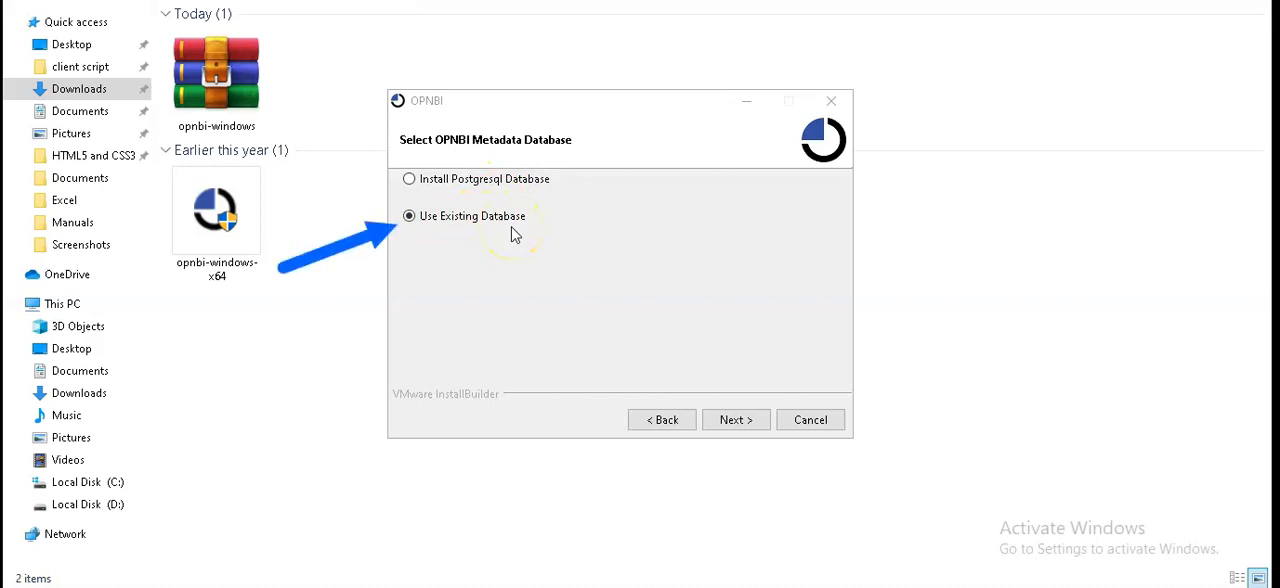
left_click(734, 426)
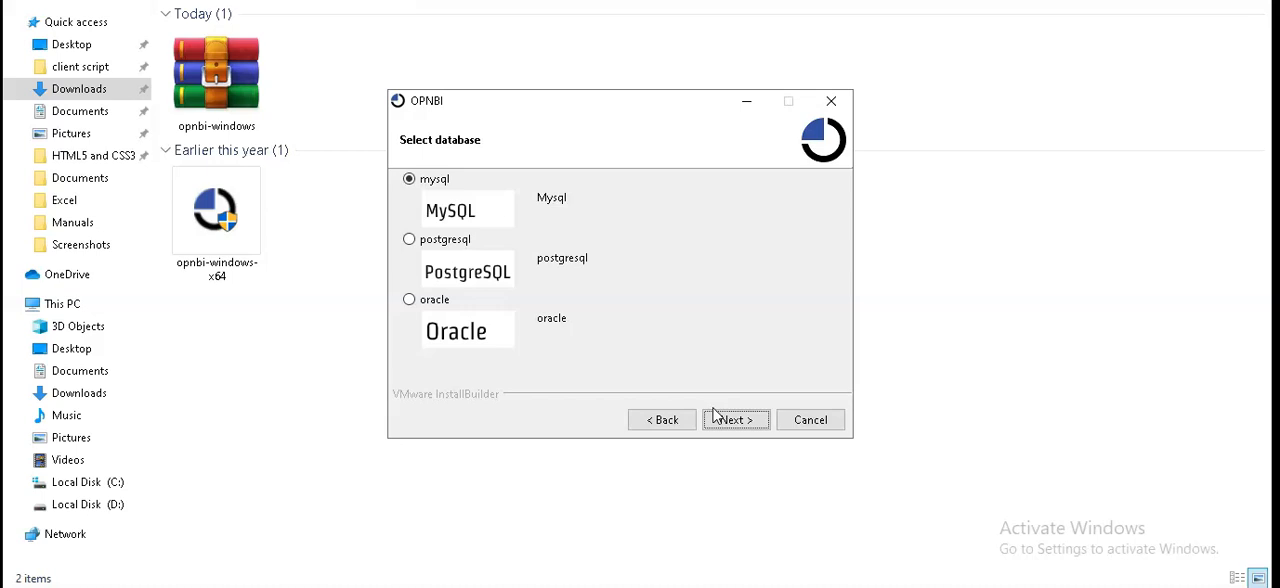
left_click(418, 182)
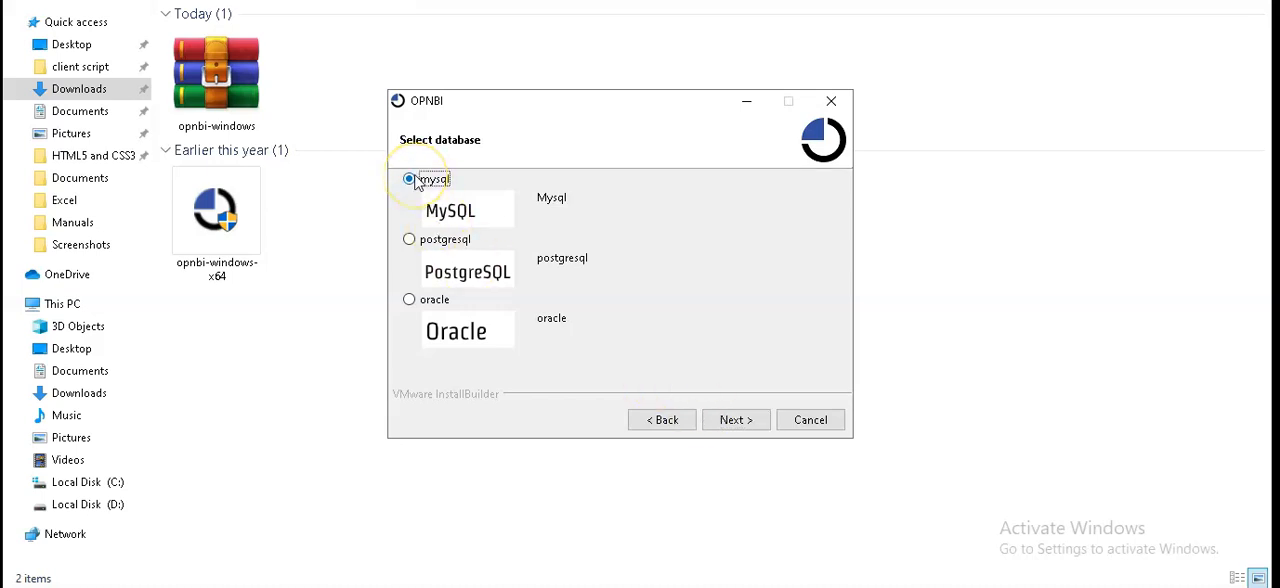
left_click(735, 422)
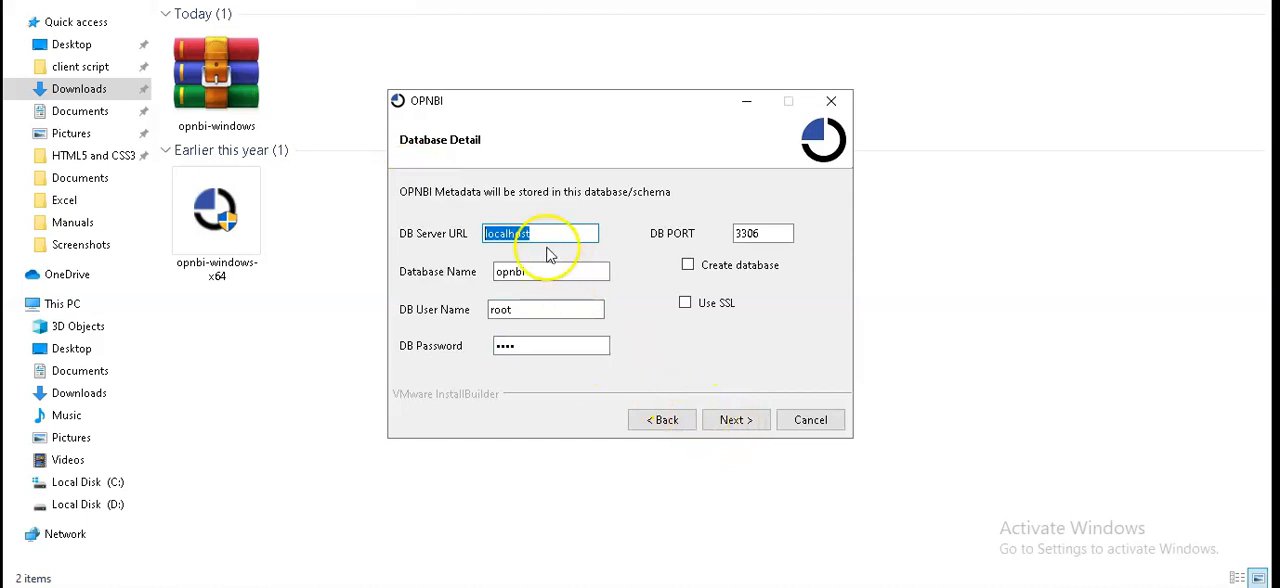
- Set the database name to opnbinew with the create database option enabled, keeping server localhost, port 3306 and user root, and submit the details
left_click(546, 235)
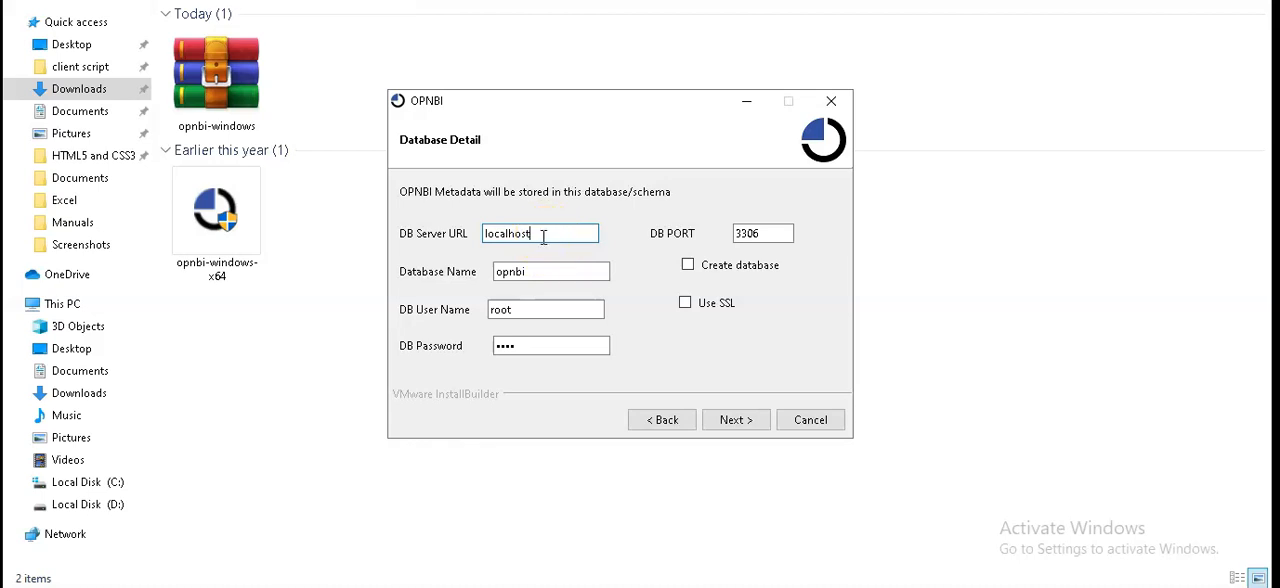
left_click(773, 232)
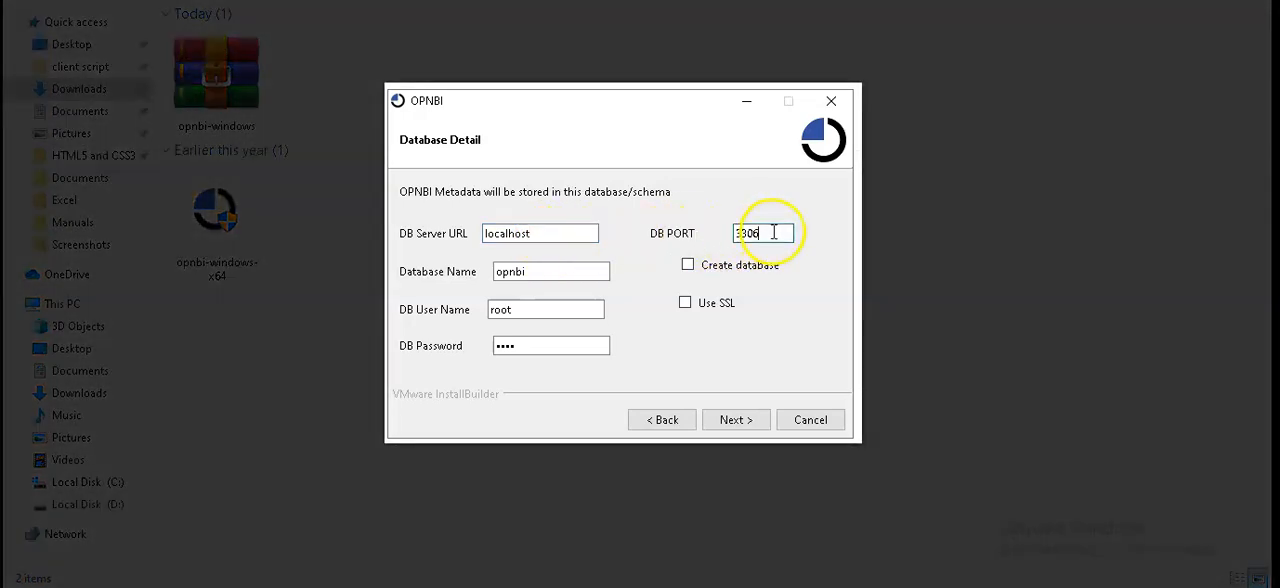
left_click(545, 272)
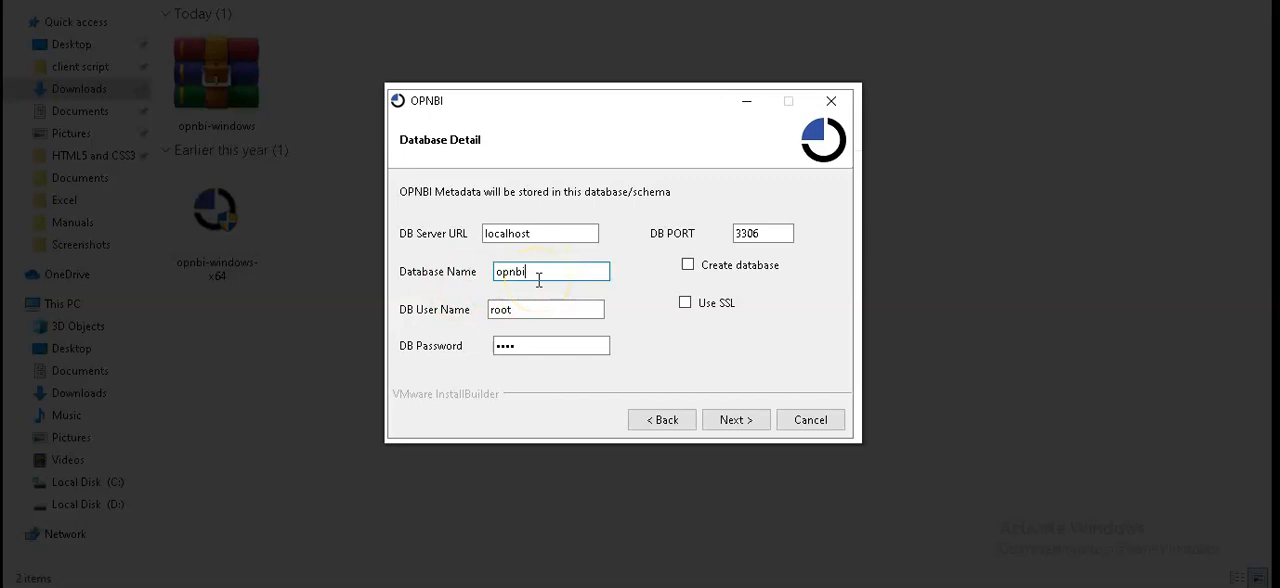
double_click(538, 281)
key("BackSpace")
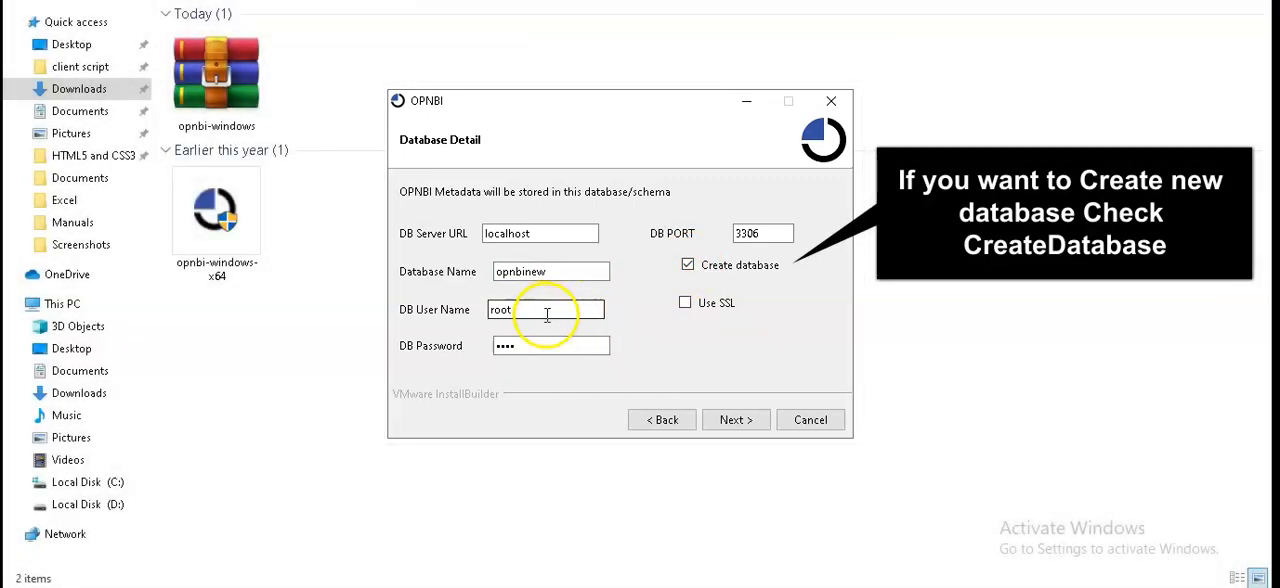
left_click(548, 314)
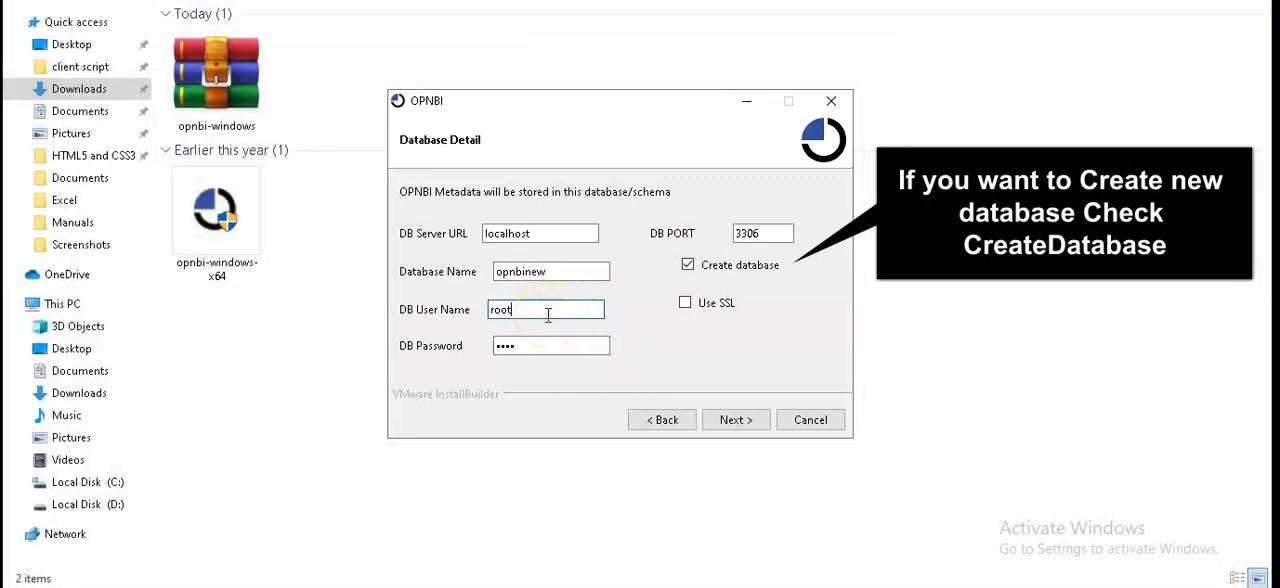
left_click(516, 346)
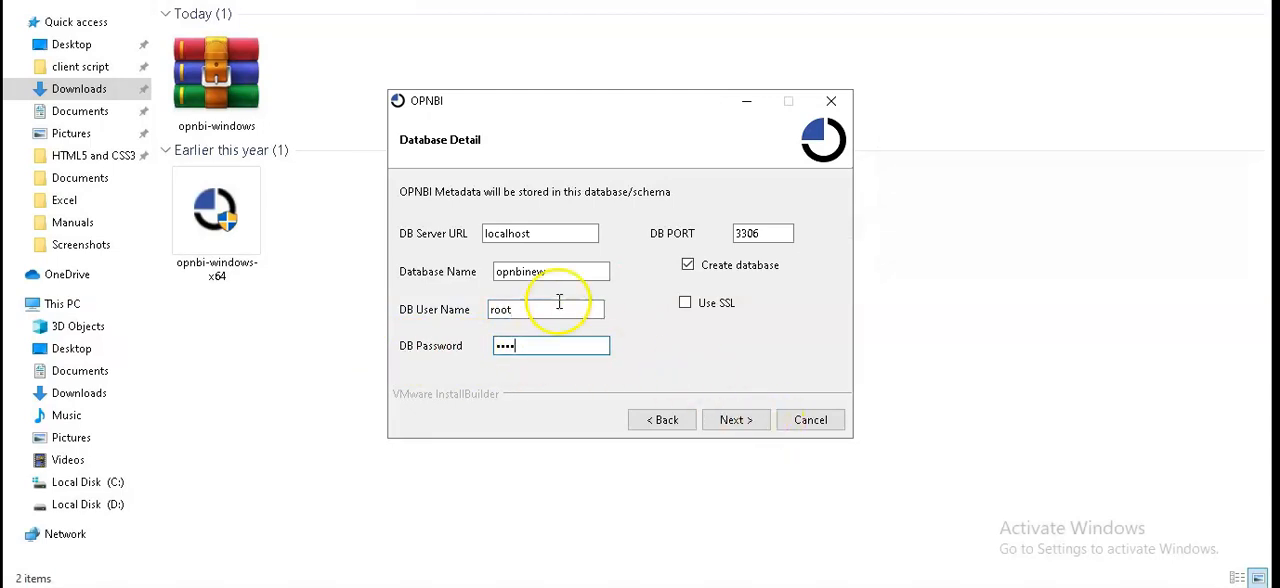
left_click(740, 422)
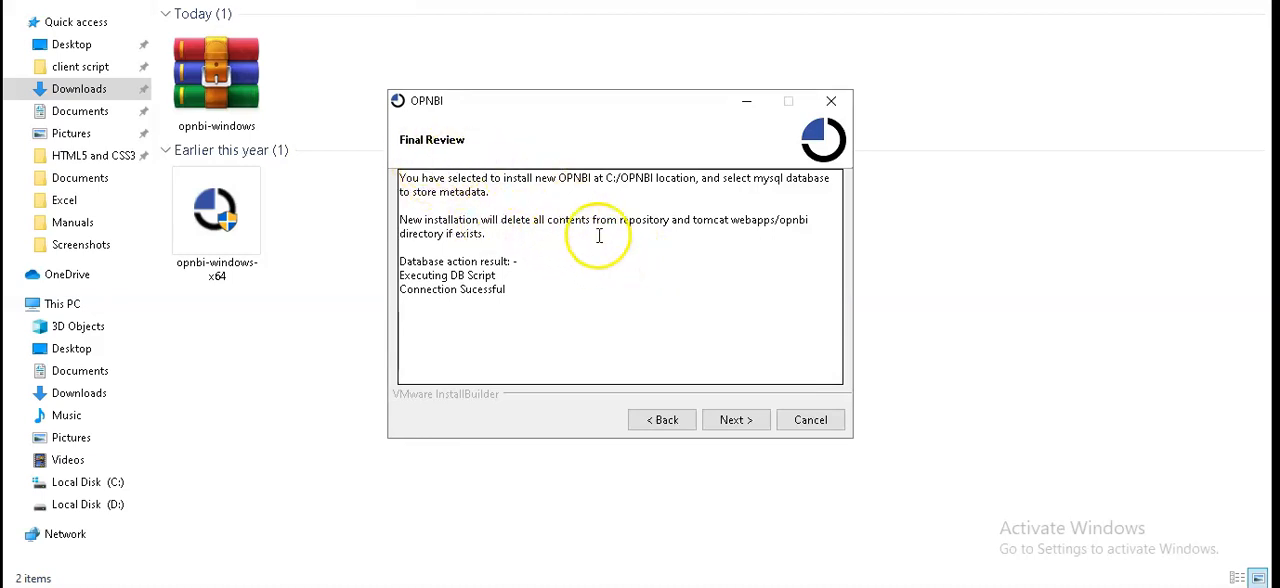
- Accept the final review, run the OPNBI installation and finish the setup wizard
left_click(740, 424)
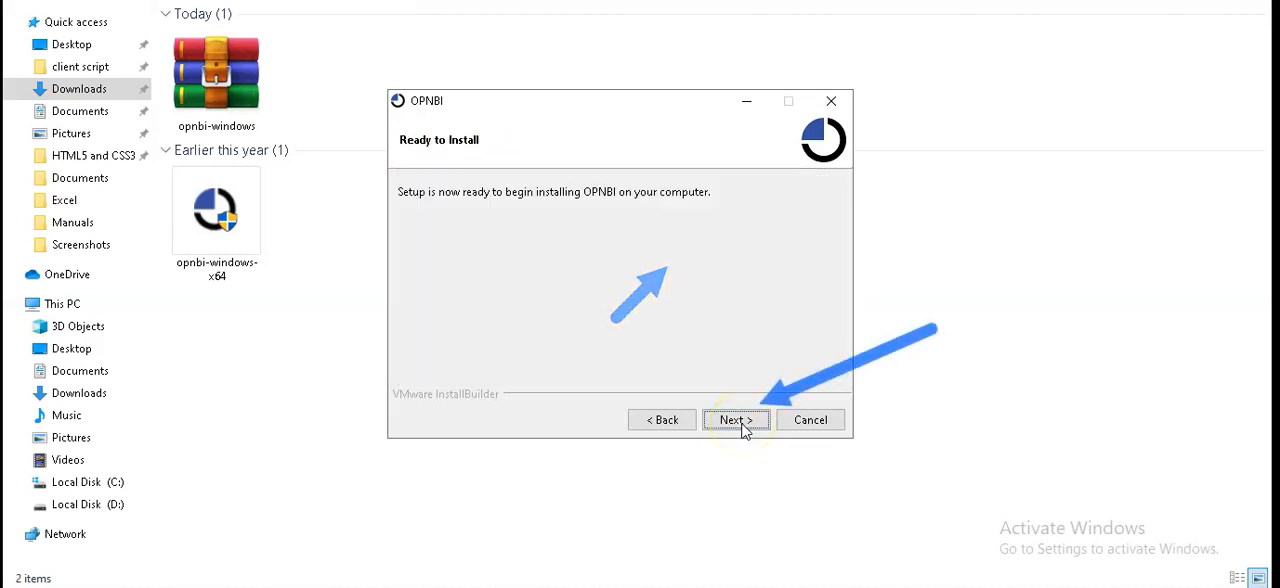
left_click(740, 422)
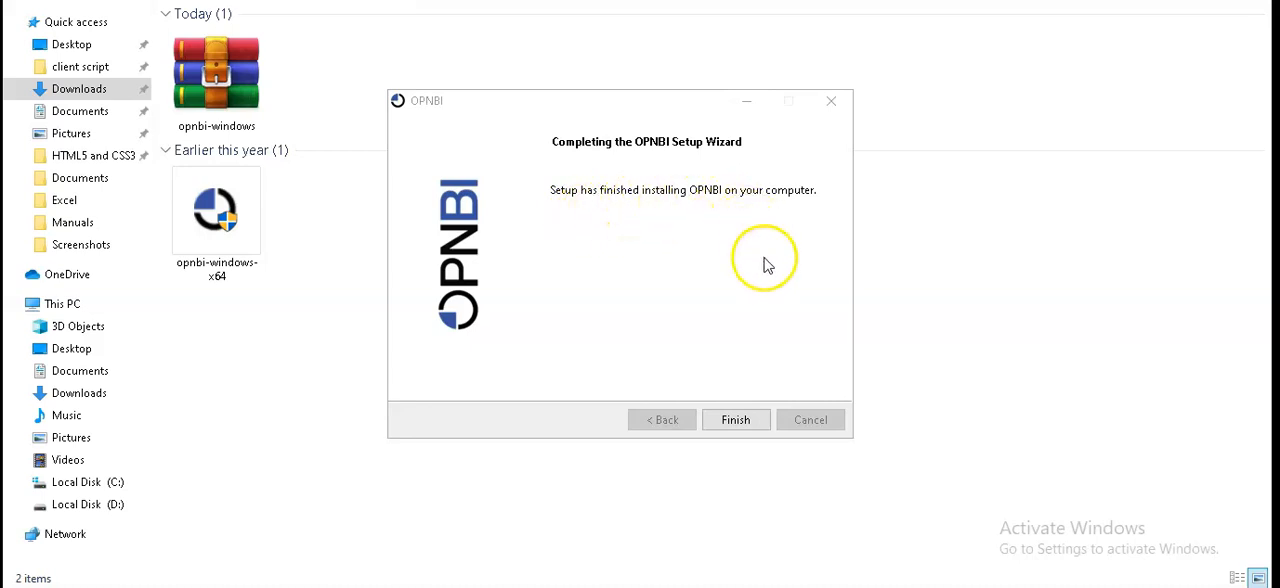
left_click(758, 420)
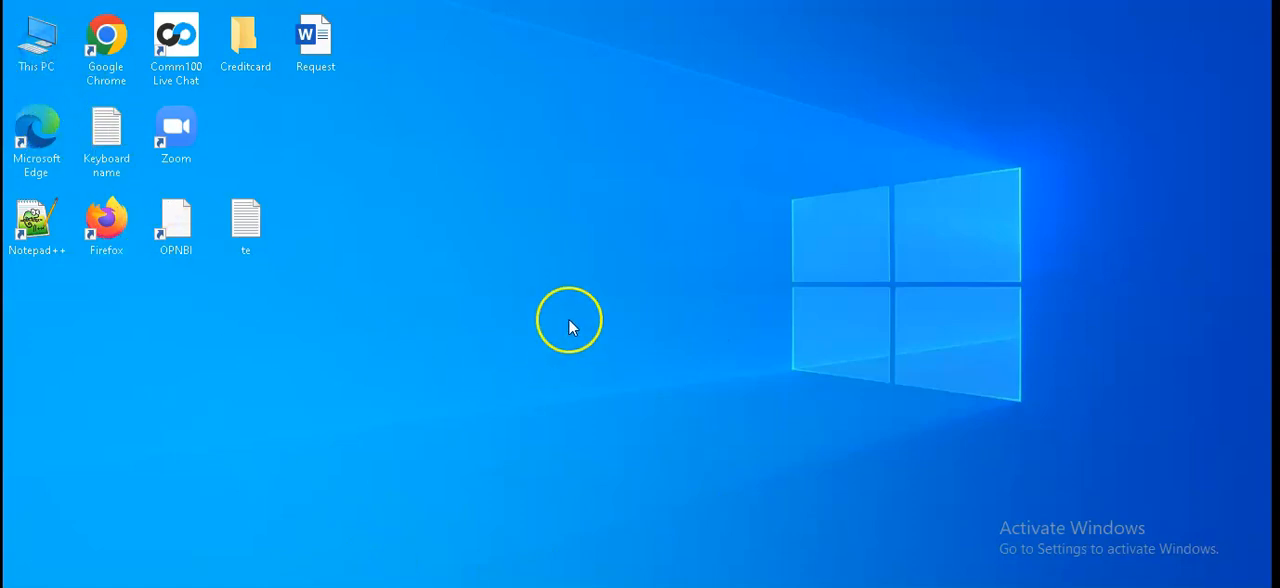
- Open the OPNBI folder on the C: drive in File Explorer and run start_opnbi
key("super+e")
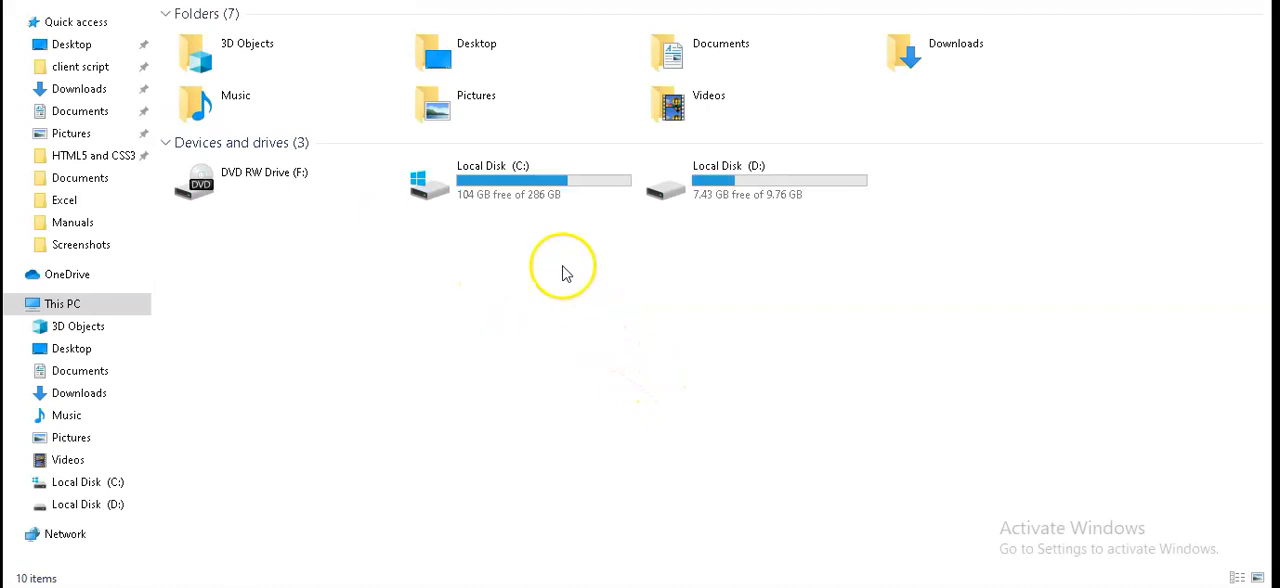
double_click(505, 185)
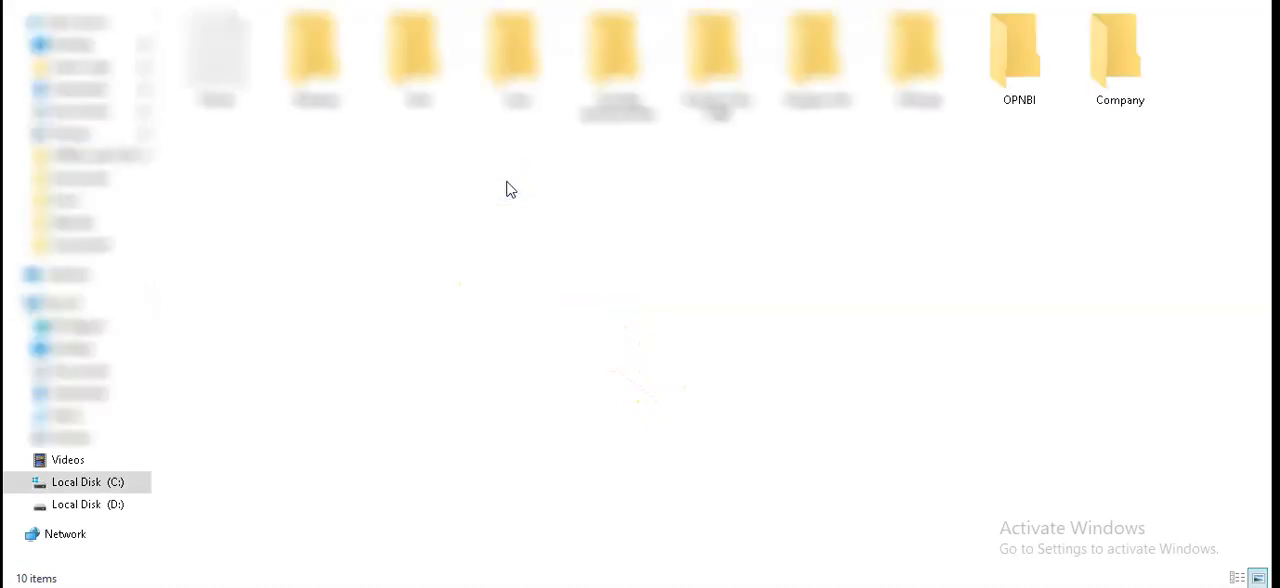
double_click(1025, 95)
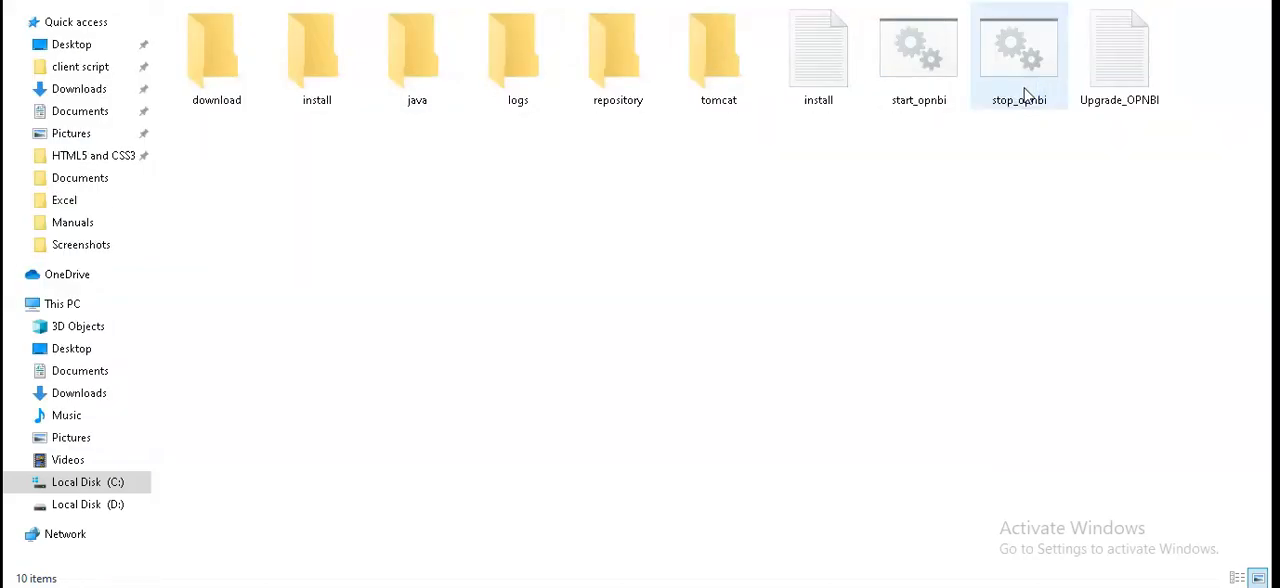
double_click(921, 96)
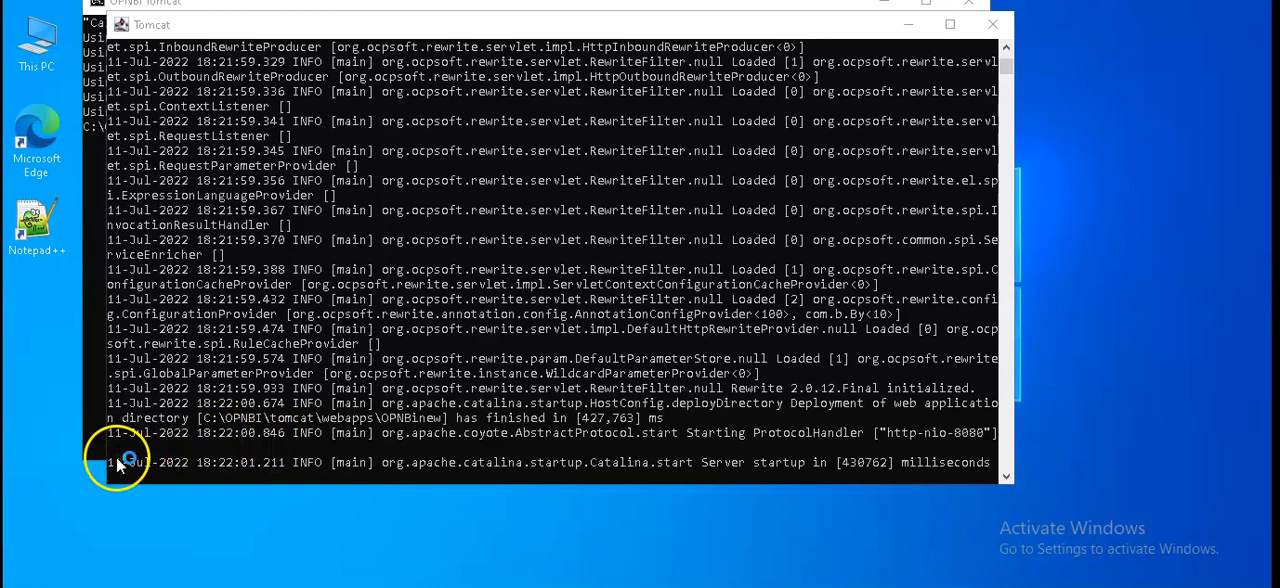
- Highlight the server startup line in the Tomcat console and minimize both console windows
left_click(115, 456)
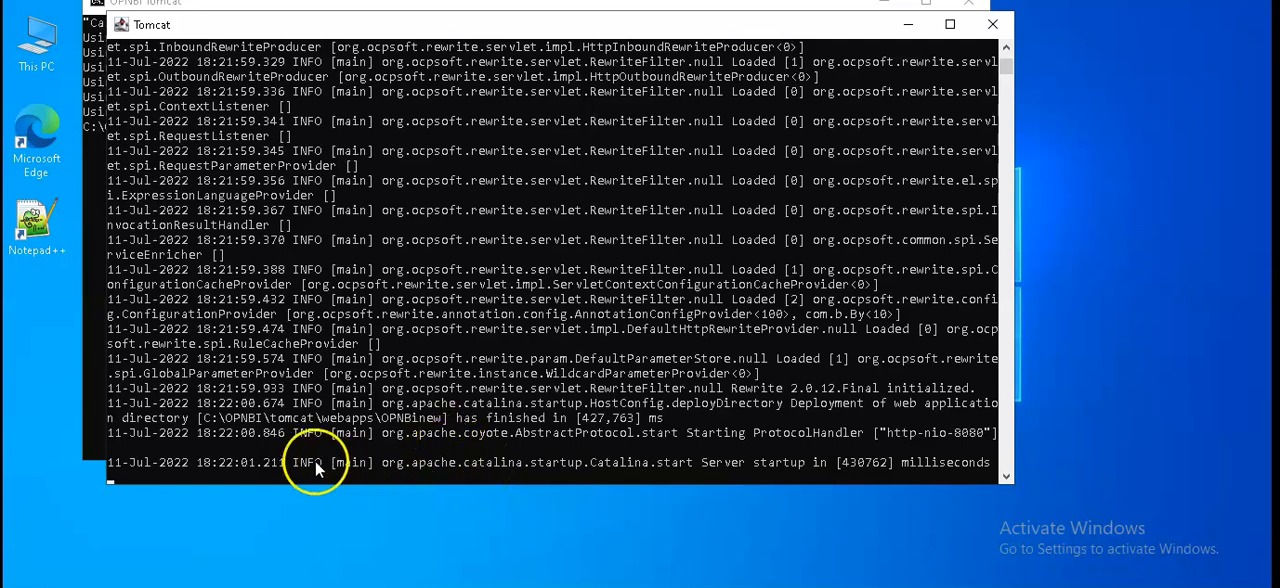
left_click_drag(117, 459, 822, 466)
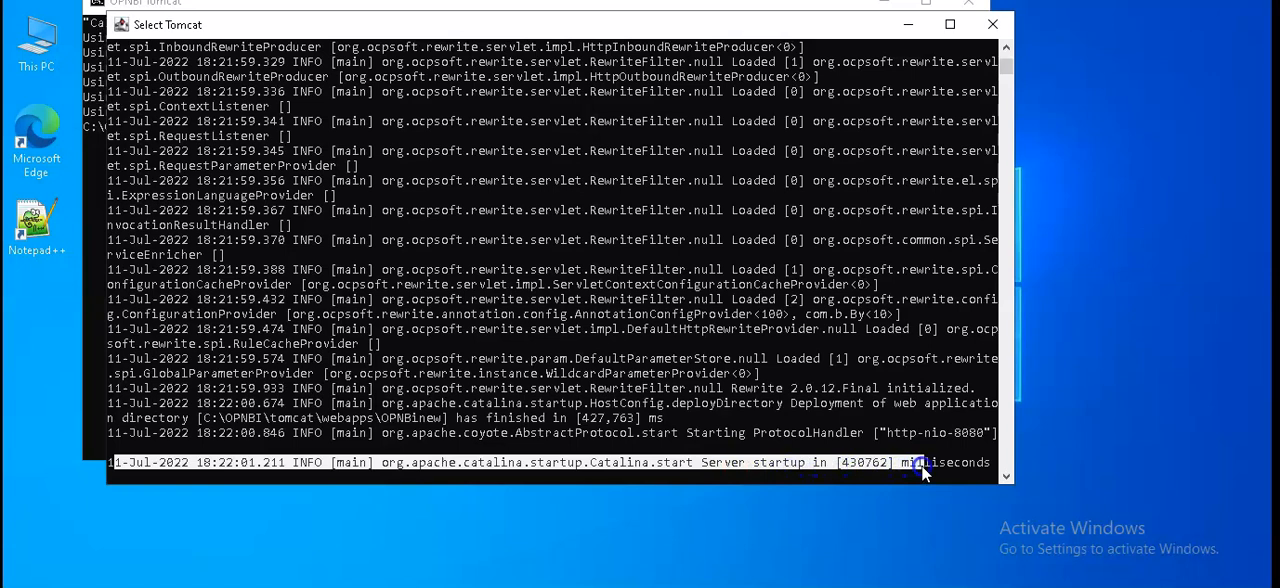
left_click(908, 24)
left_click(886, 8)
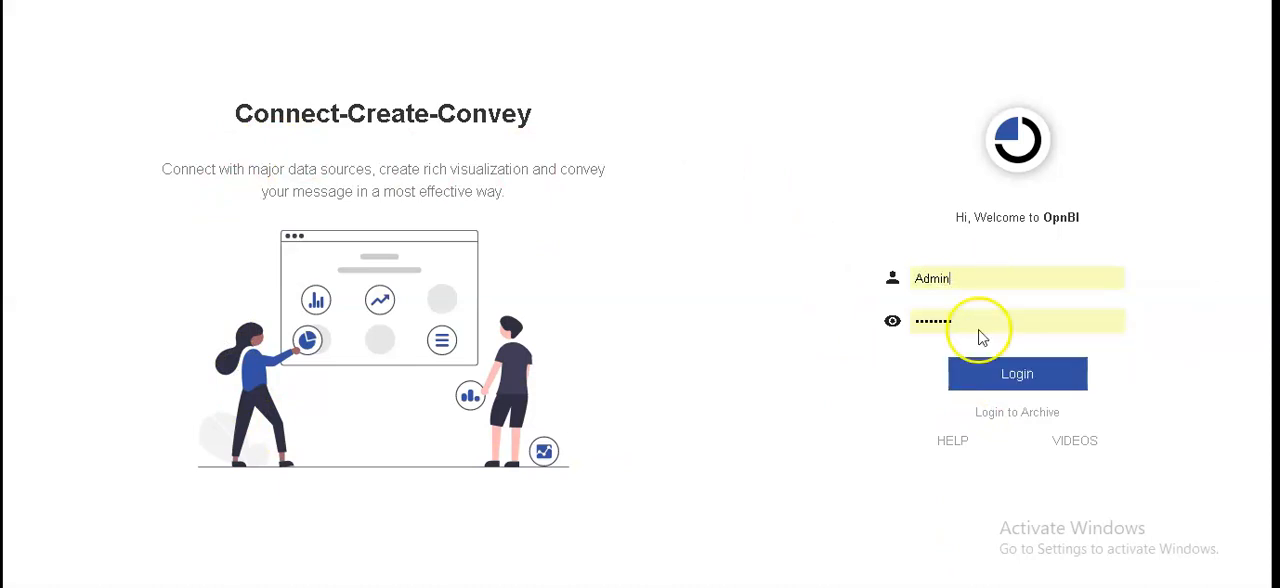
- Log in to OPNBI with the prefilled credentials and enter Helical I as the company name in the license request
left_click(1000, 376)
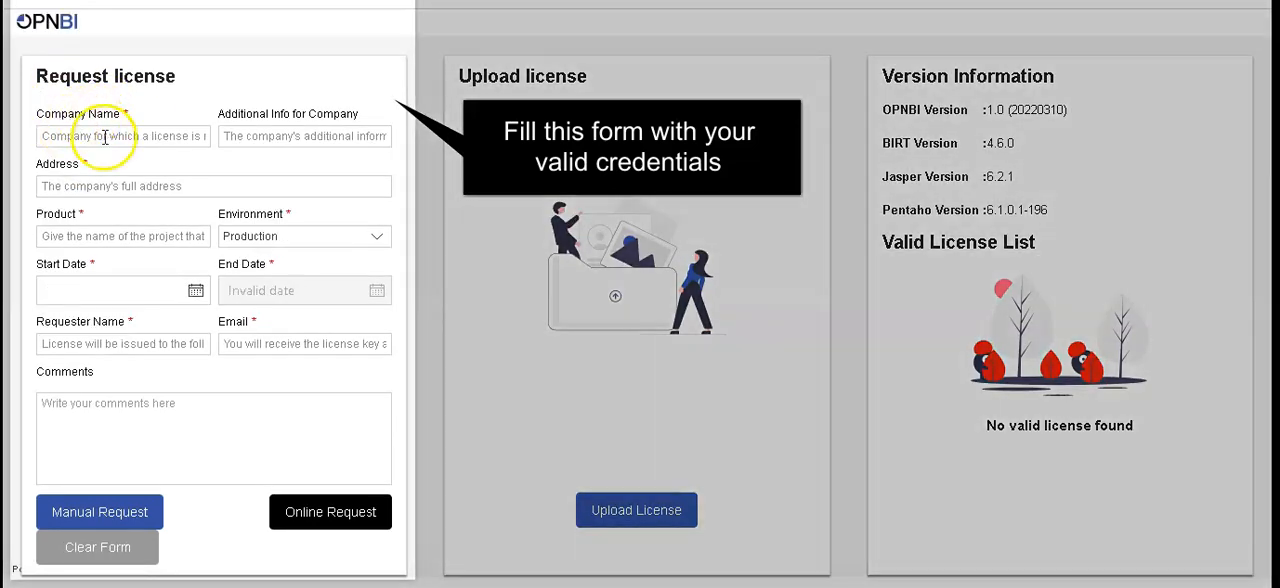
left_click(105, 137)
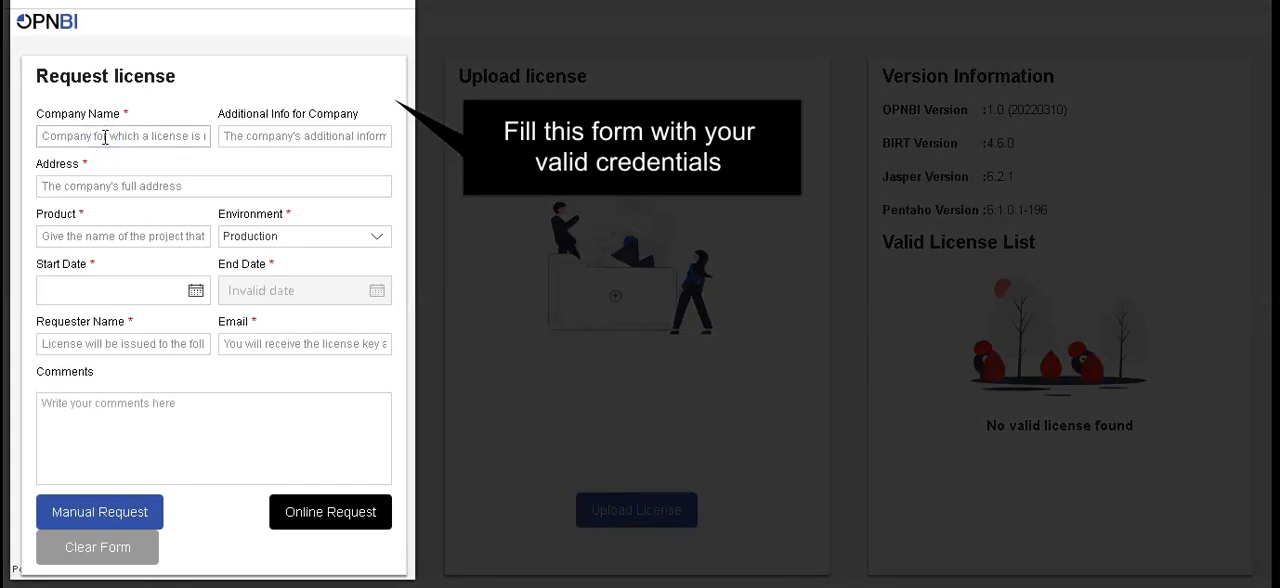
type("Helical I")
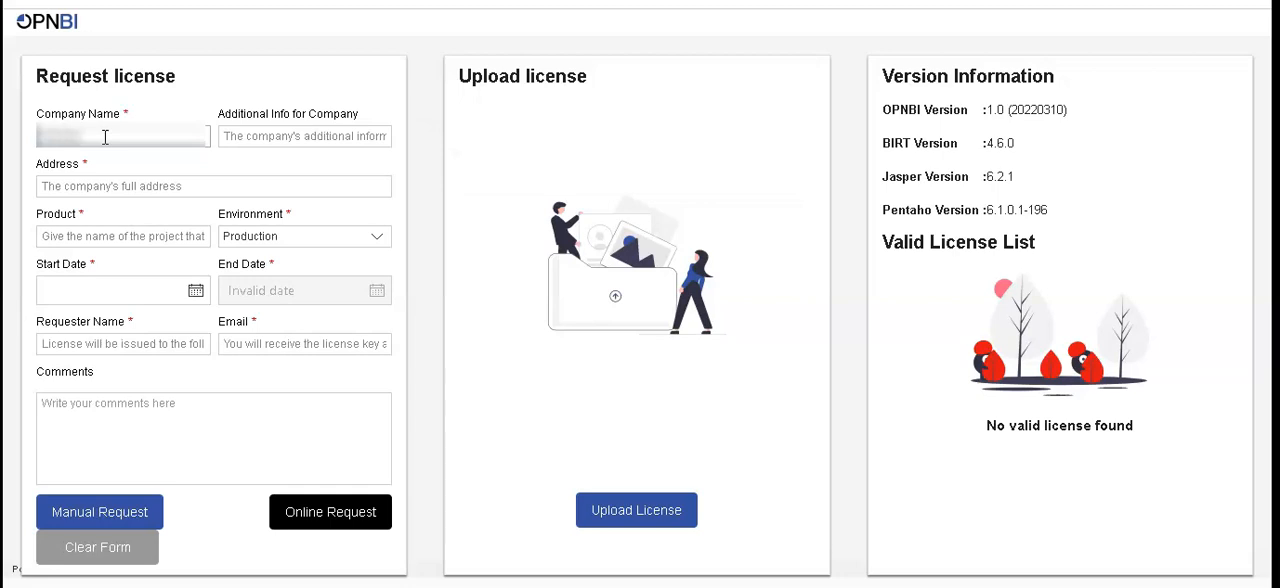
left_click(226, 135)
left_click(226, 157)
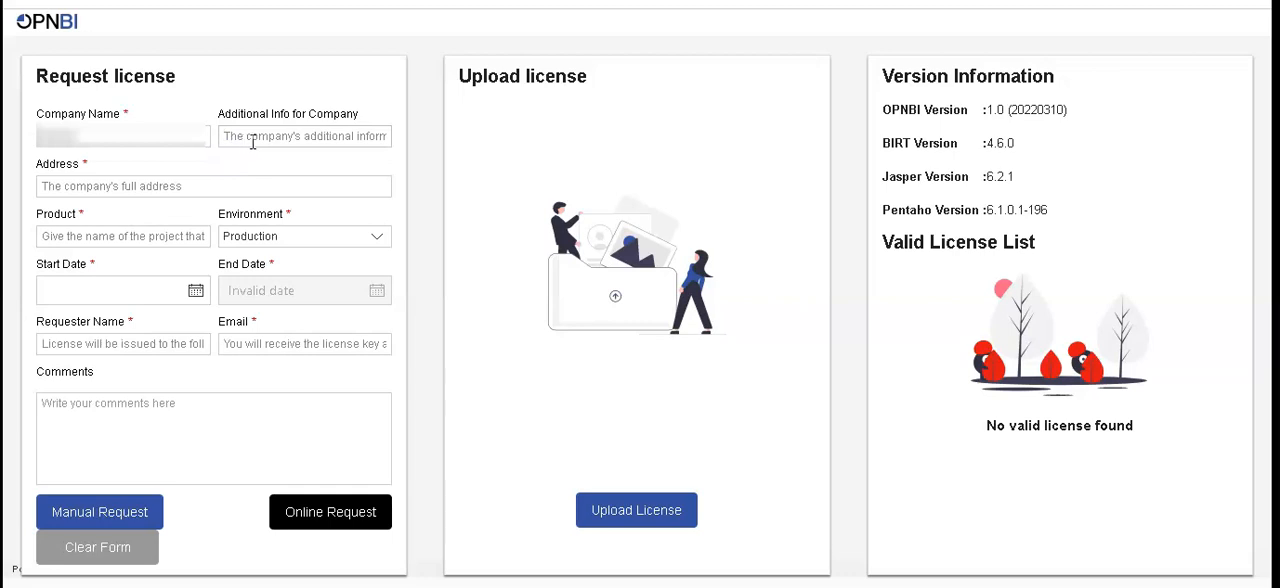
- Fill in the company's address and enter test as the product in the license request form
left_click(148, 184)
left_click(147, 187)
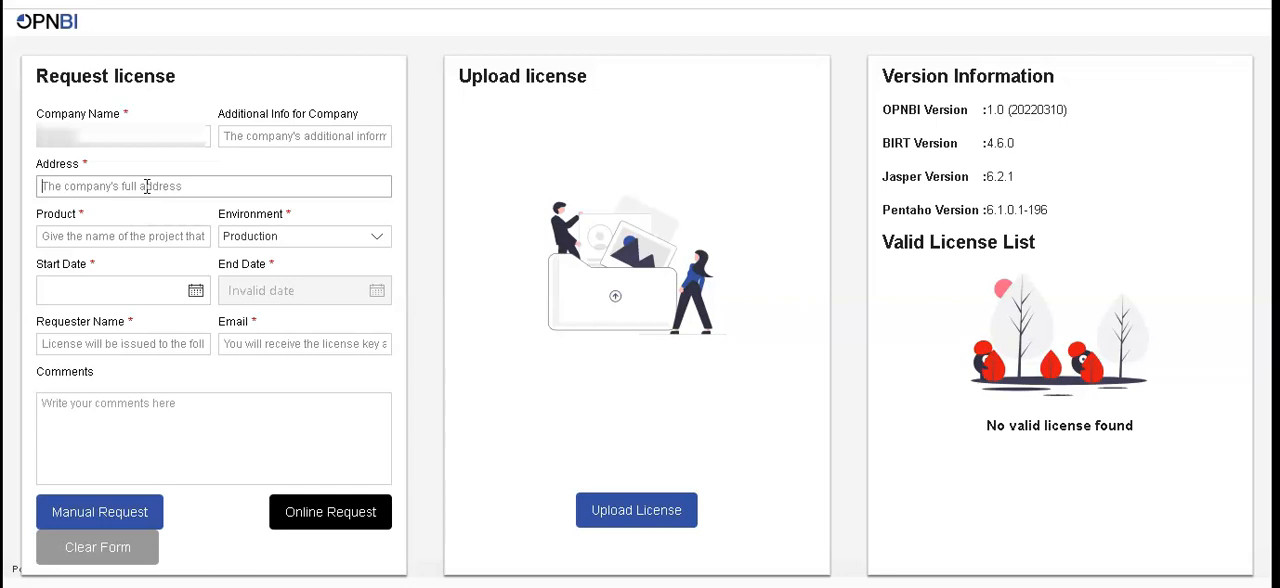
type("hy")
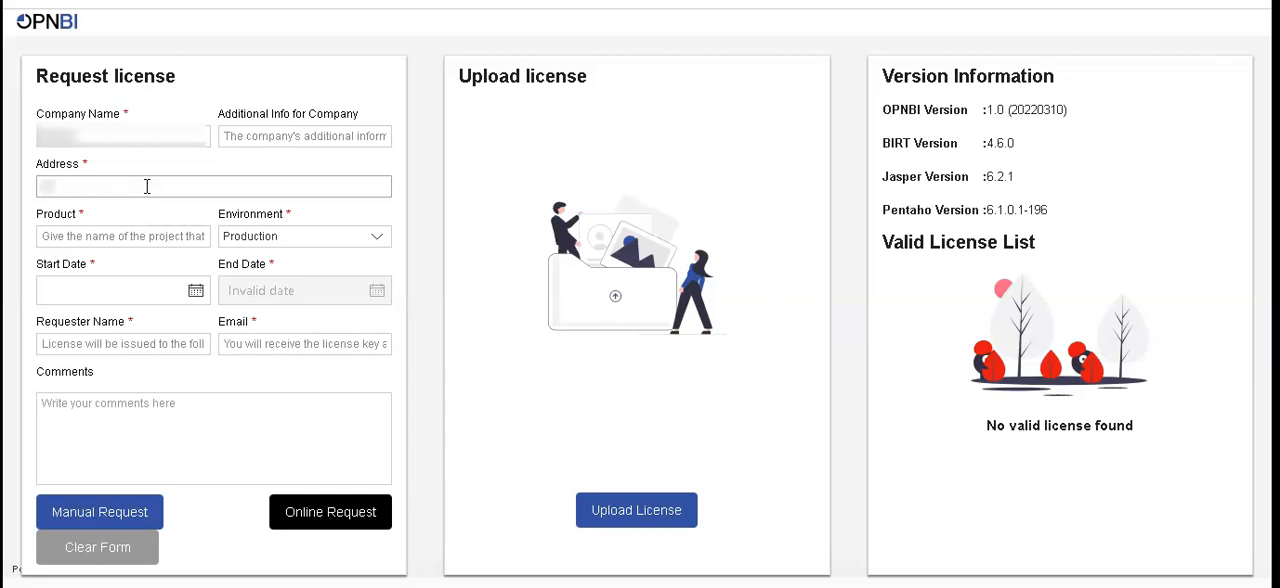
key("BackSpace")
type("Hyd")
left_click(149, 238)
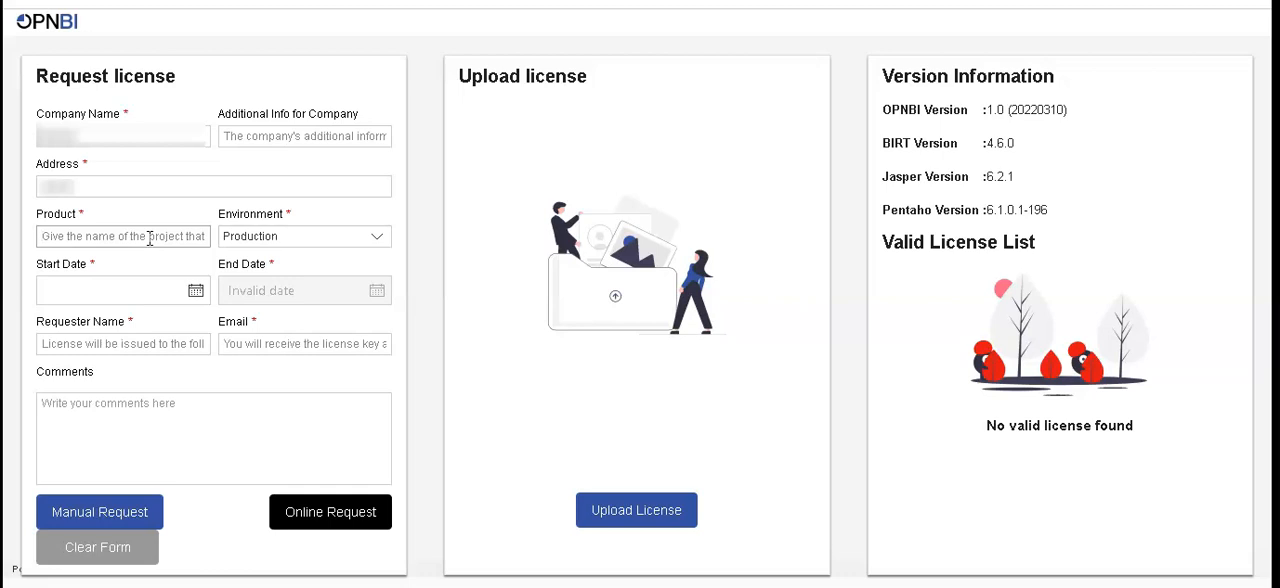
type("test")
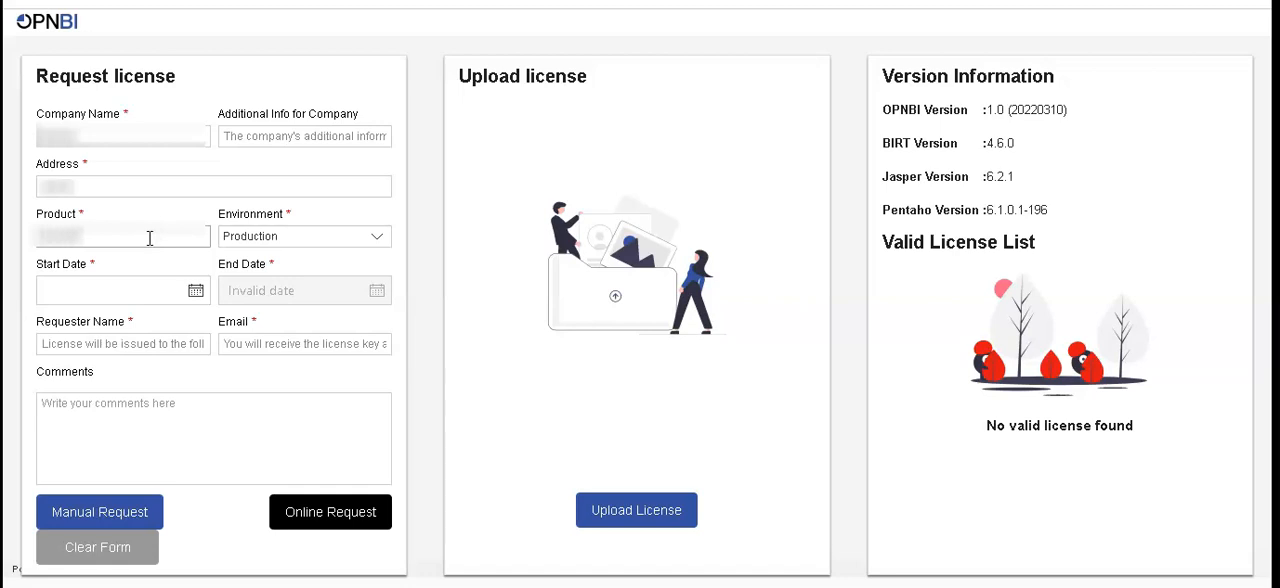
type("ing")
- Complete the product field as producton and select Production as the environment in the license request
left_click(316, 240)
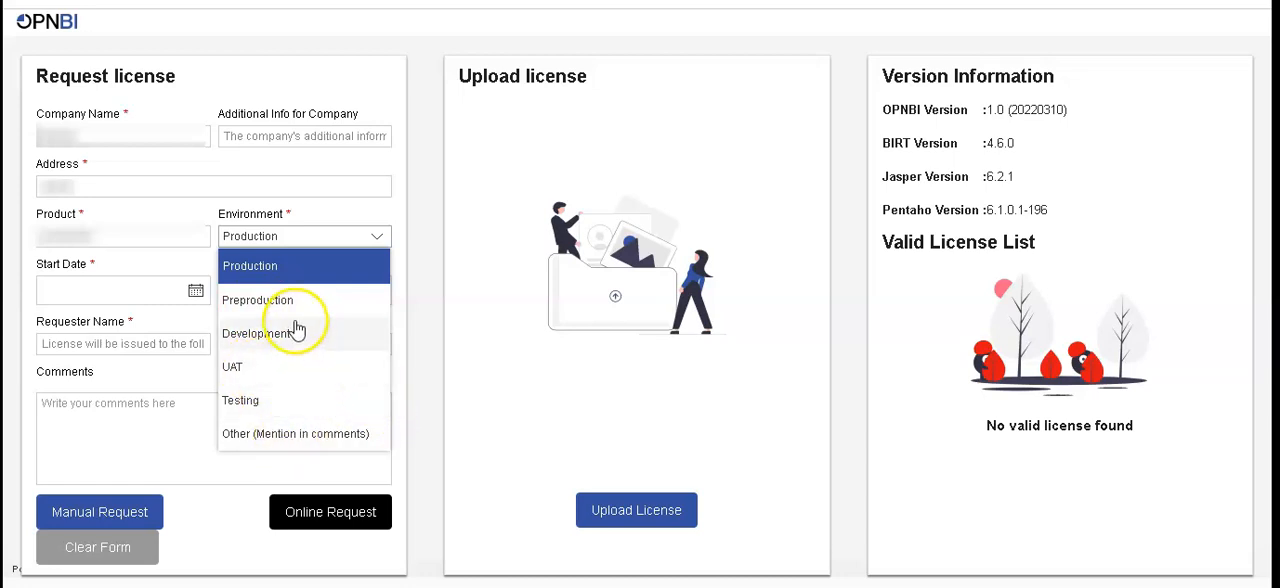
left_click(294, 268)
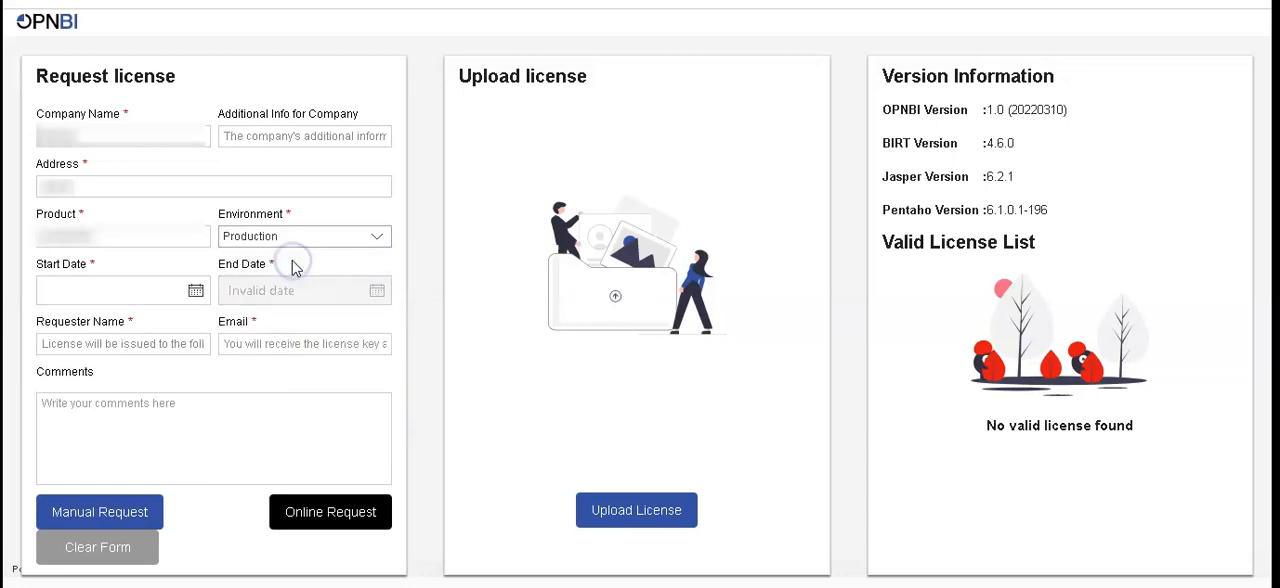
- Set the license request's start date to 2022-07-25
left_click(112, 288)
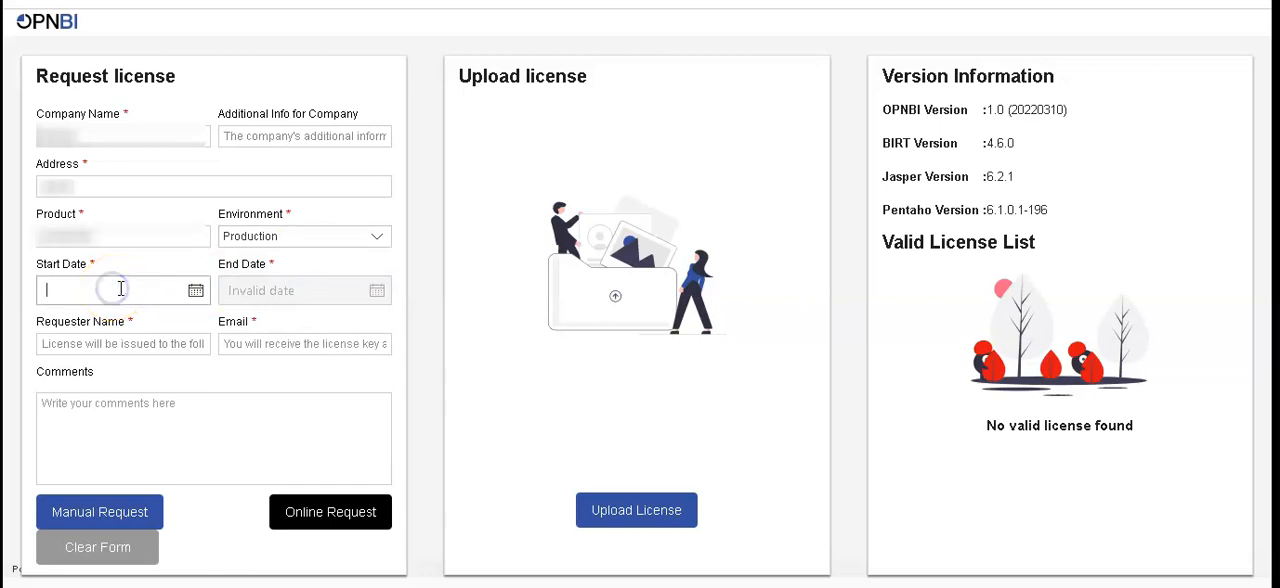
left_click(196, 292)
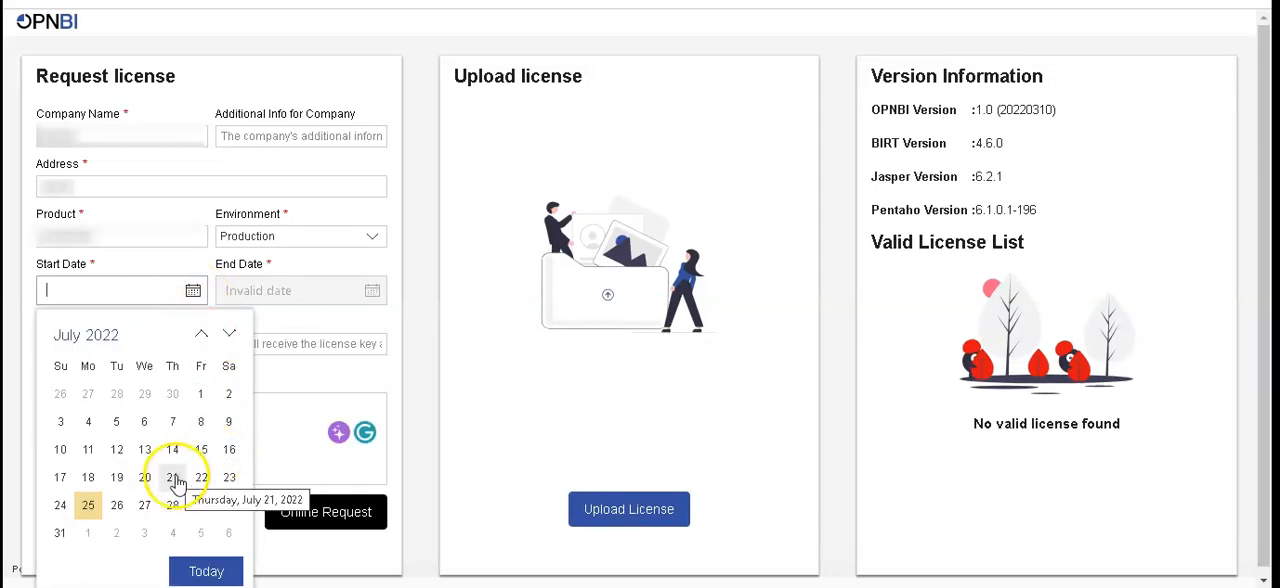
left_click(99, 503)
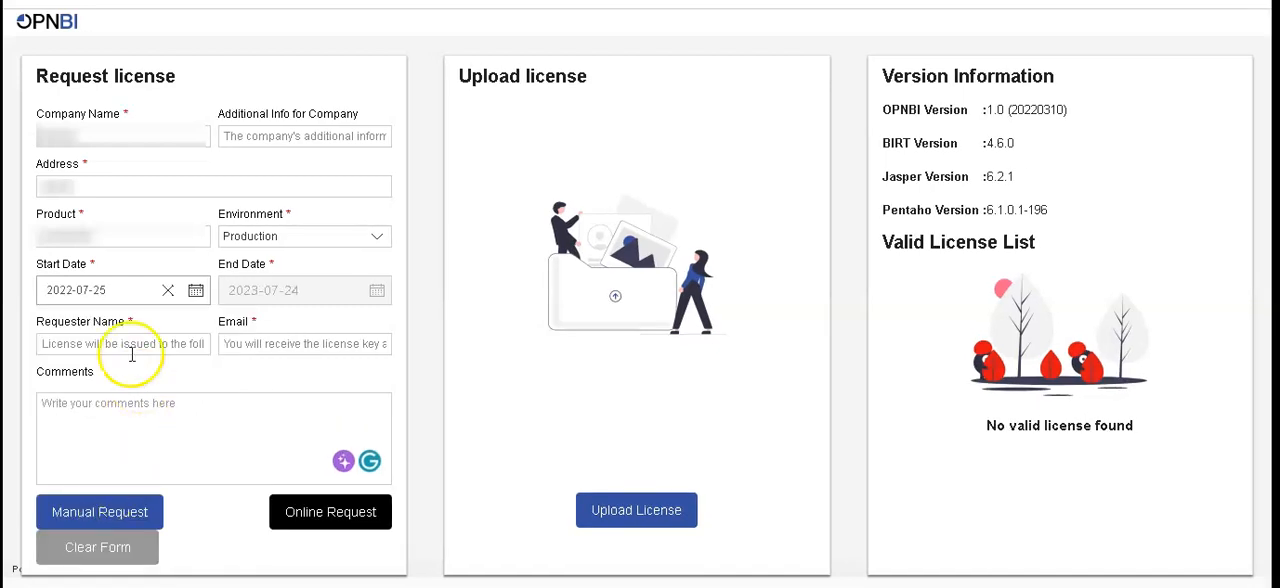
- Fill in the requester's name and e-mail address in the license request form
left_click(92, 344)
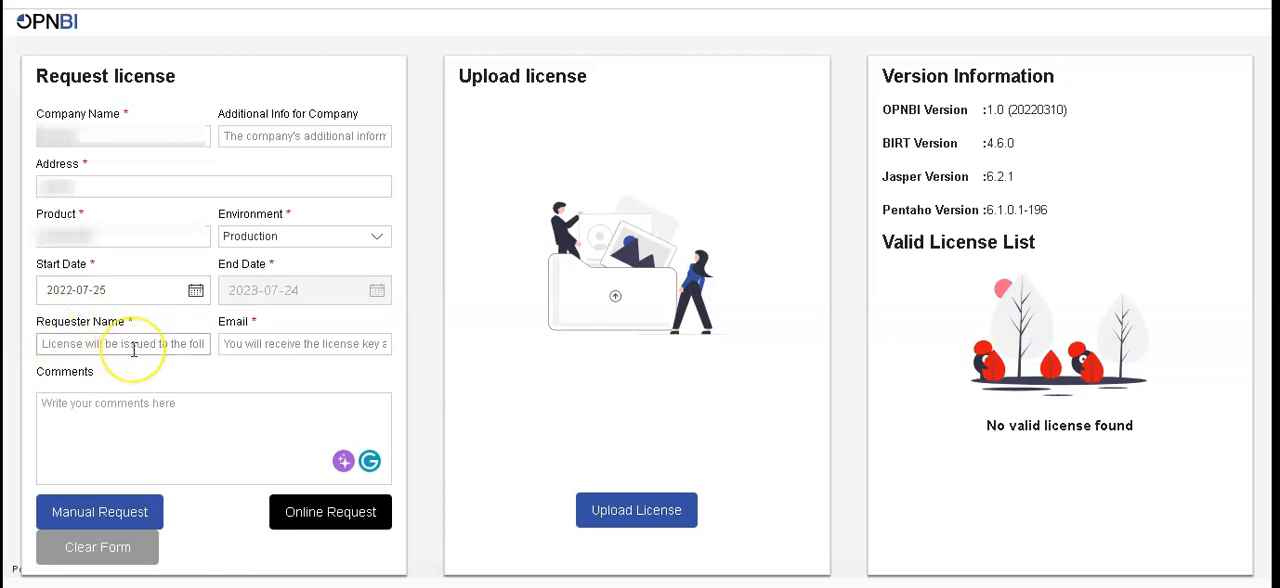
type("Vi")
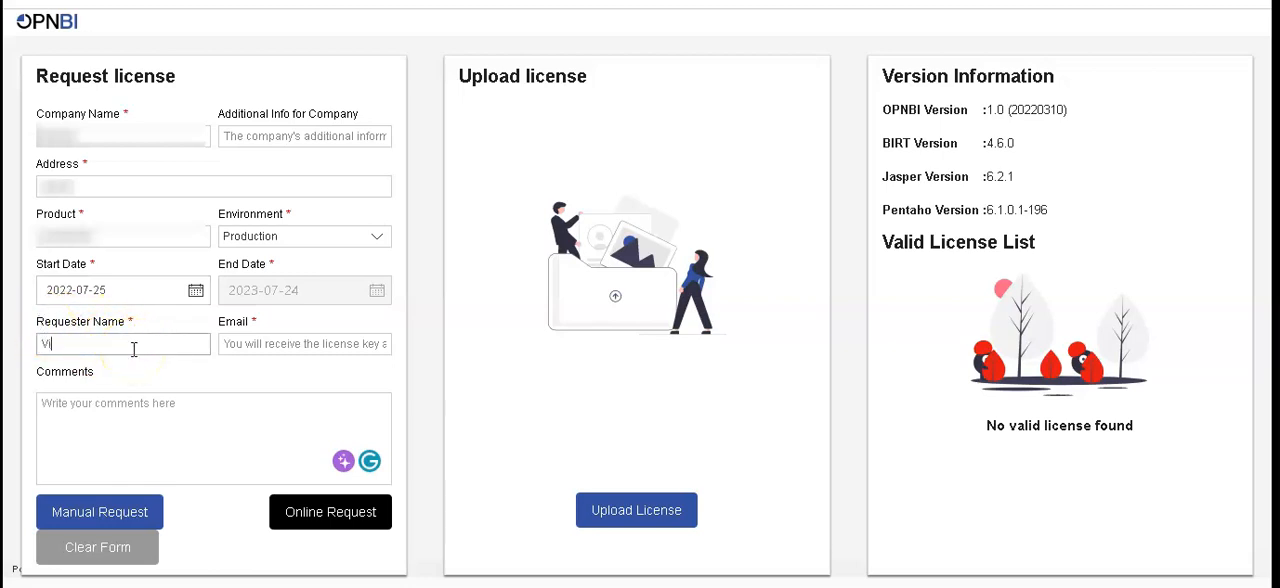
type("nit")
left_click(232, 344)
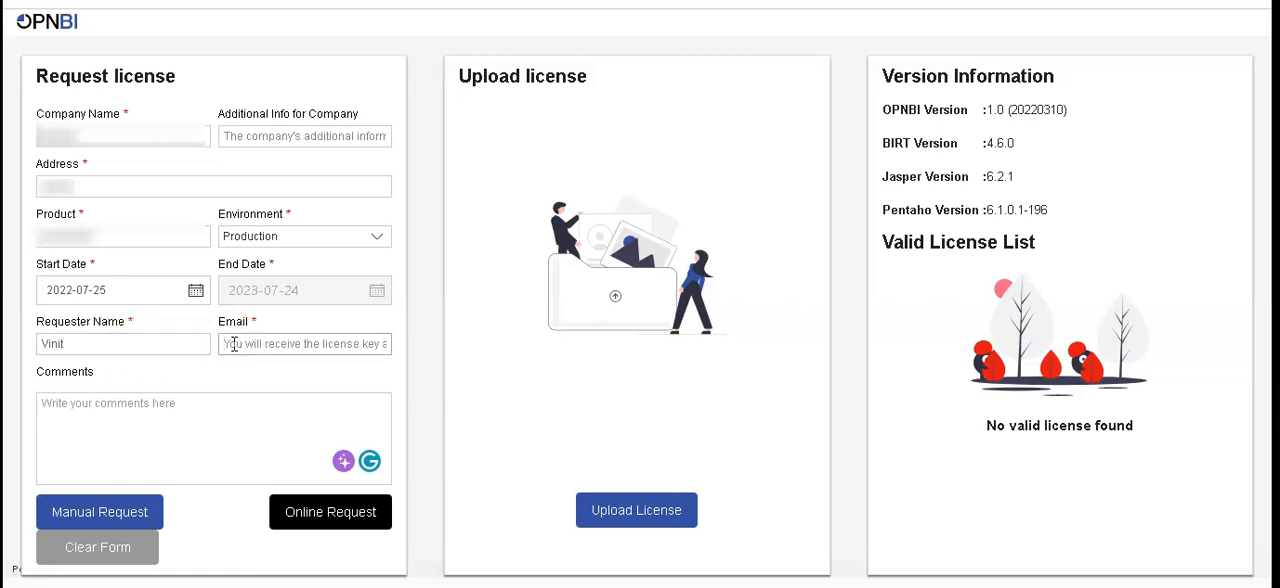
type("v")
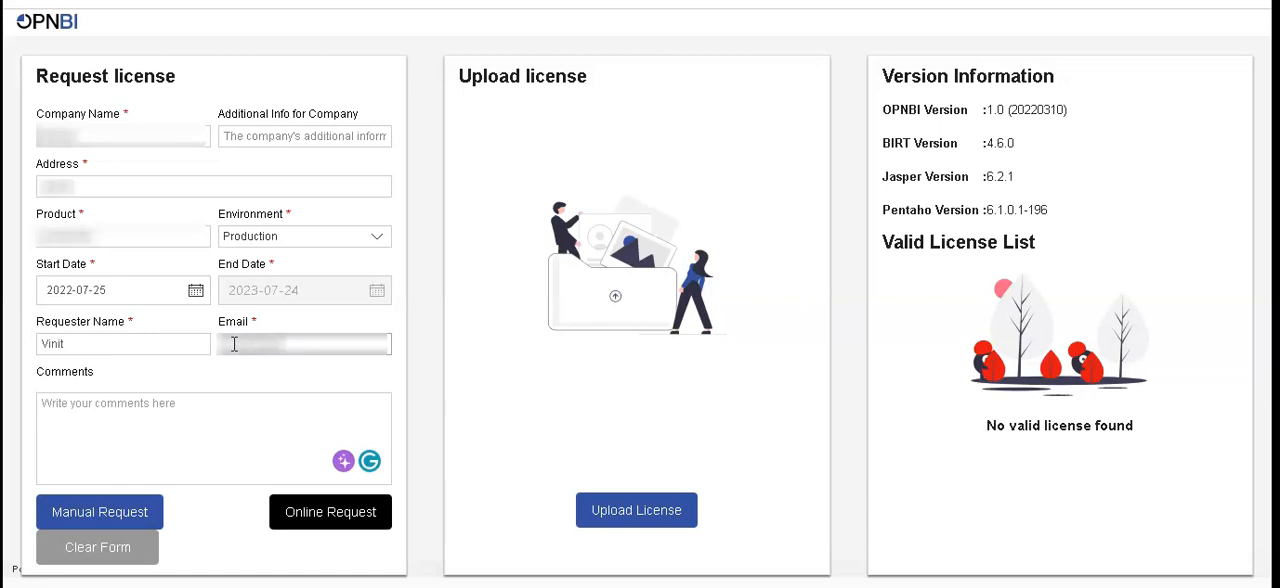
type(".cco")
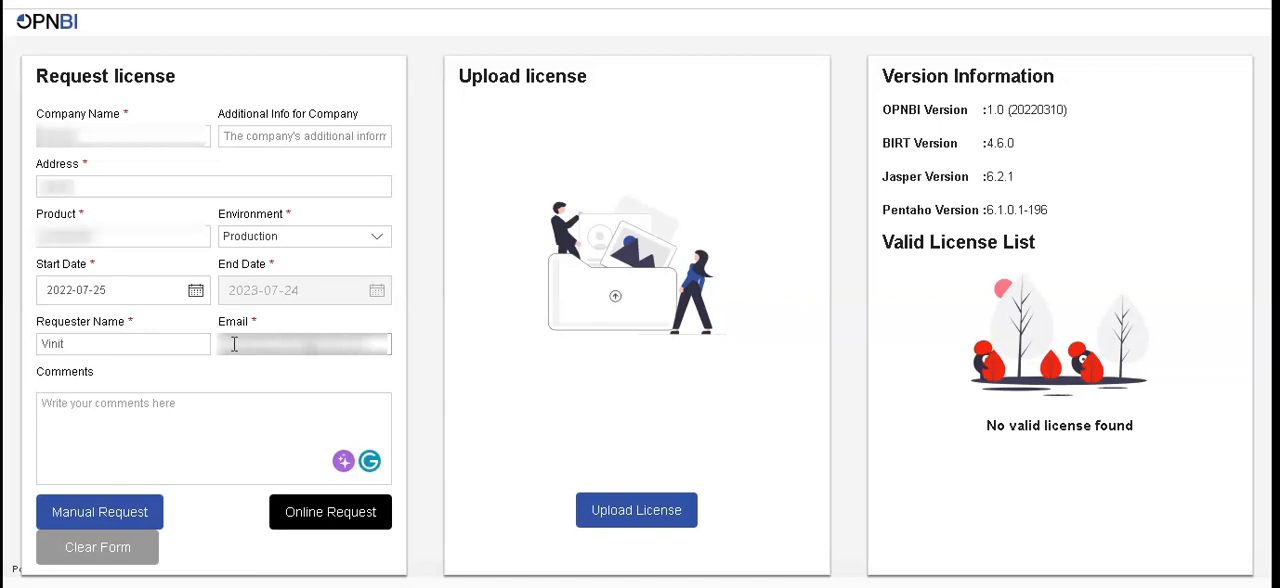
- Enter the comment "its Very good" and submit the license request online
left_click(168, 406)
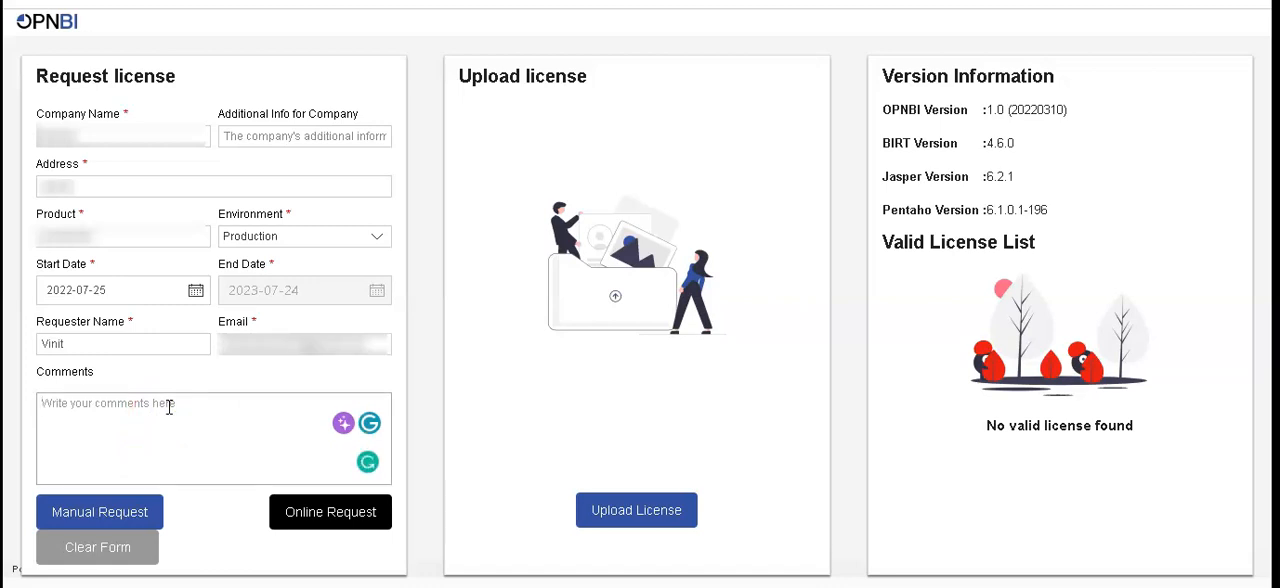
type("I")
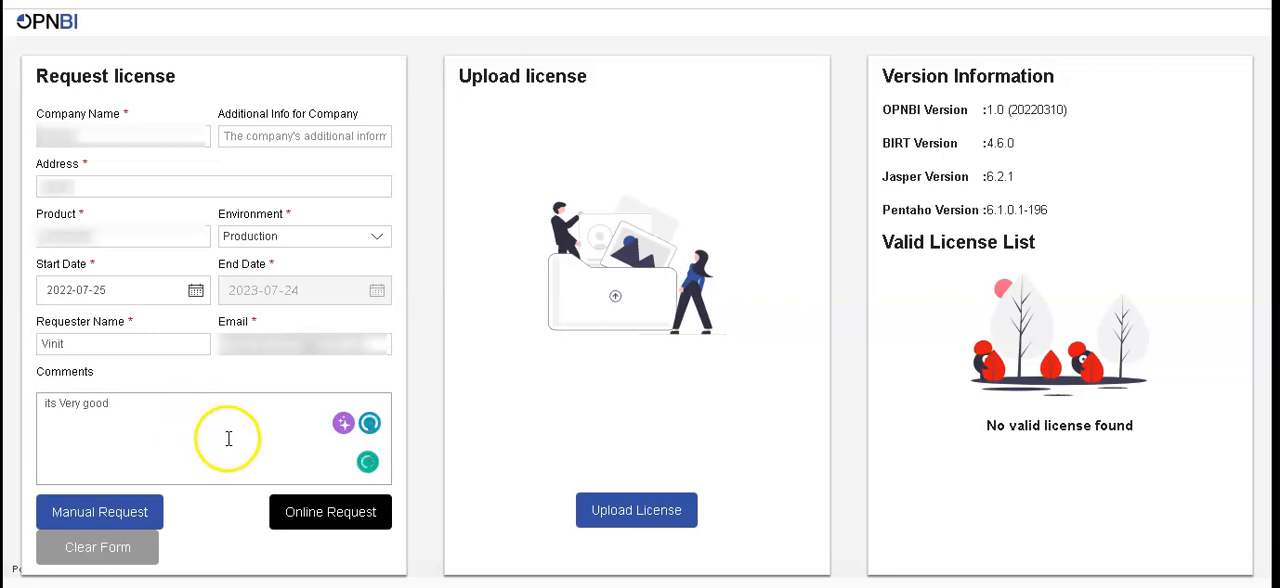
left_click(318, 512)
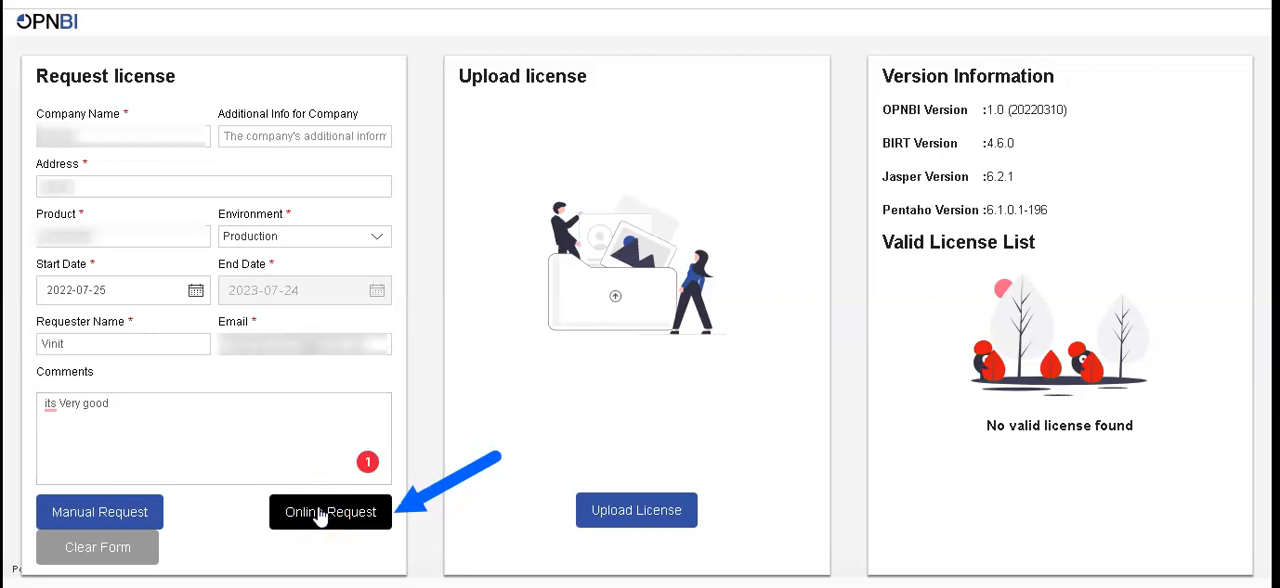
left_click(322, 518)
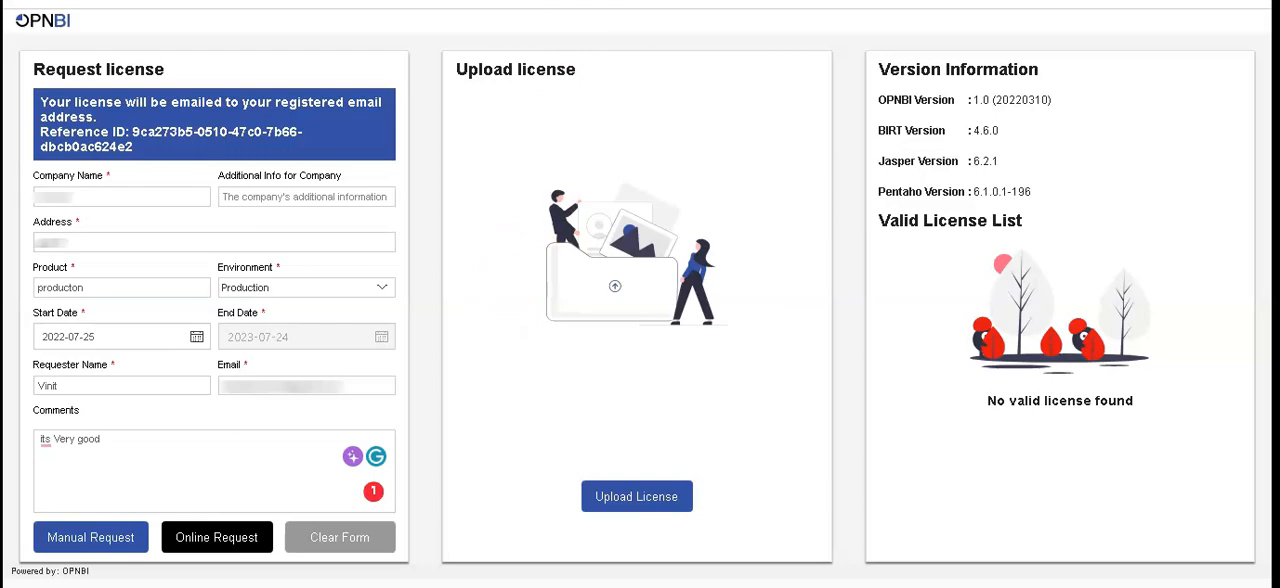
- Switch to Gmail, open the OpnBI License e-mail and download its attachment lic_175.json
left_click(520, 2)
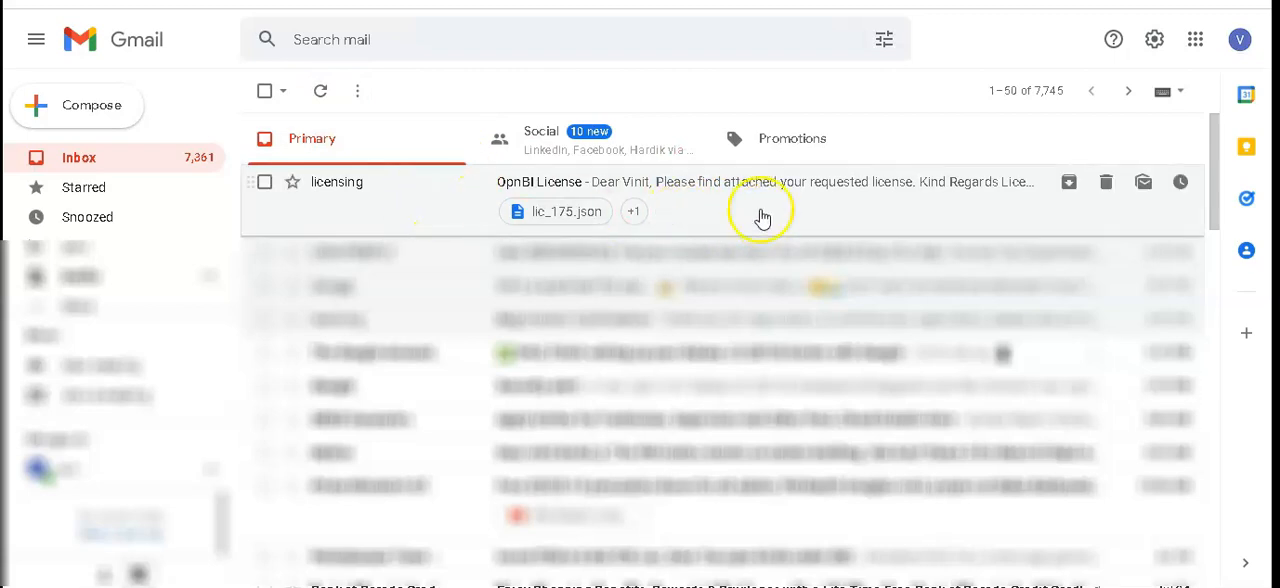
left_click(720, 203)
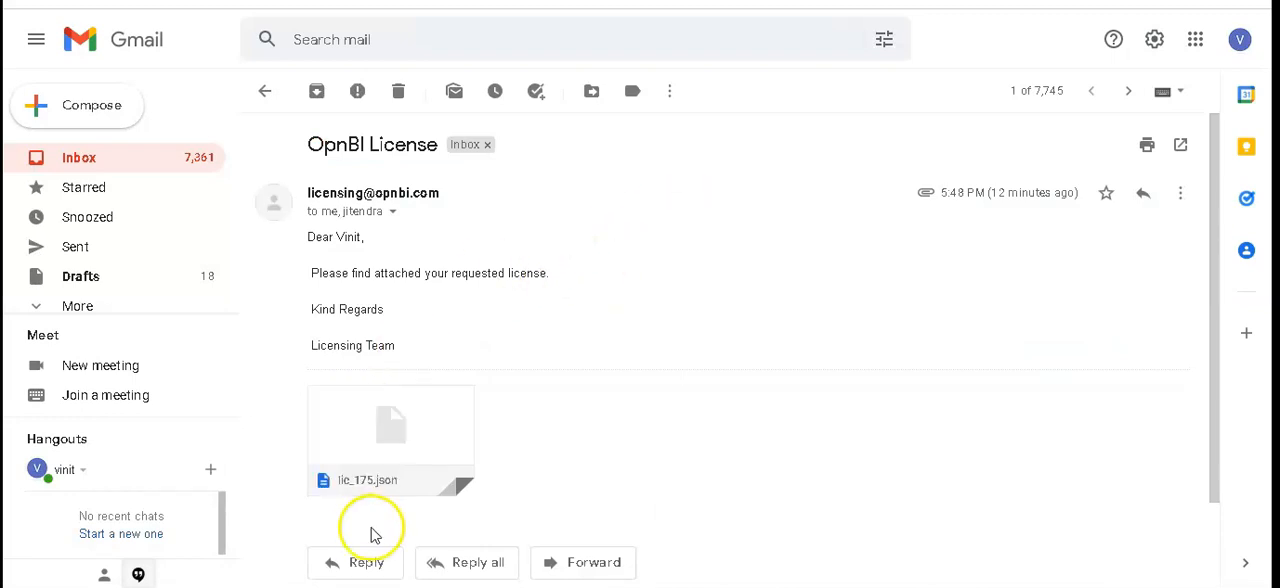
mouse_move(406, 463)
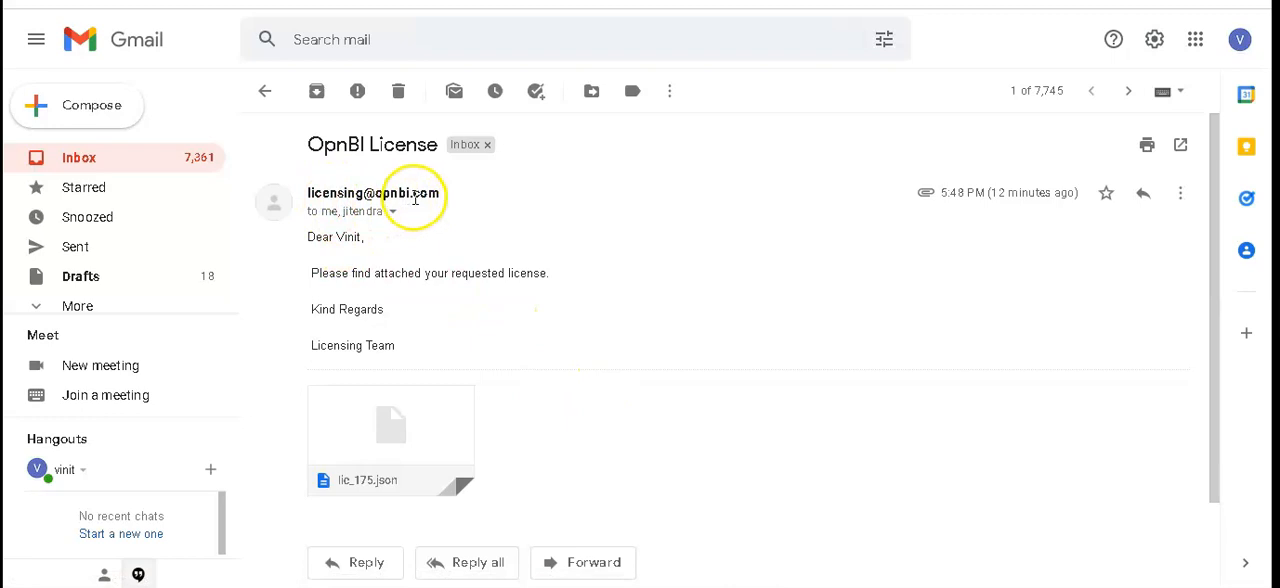
mouse_move(408, 207)
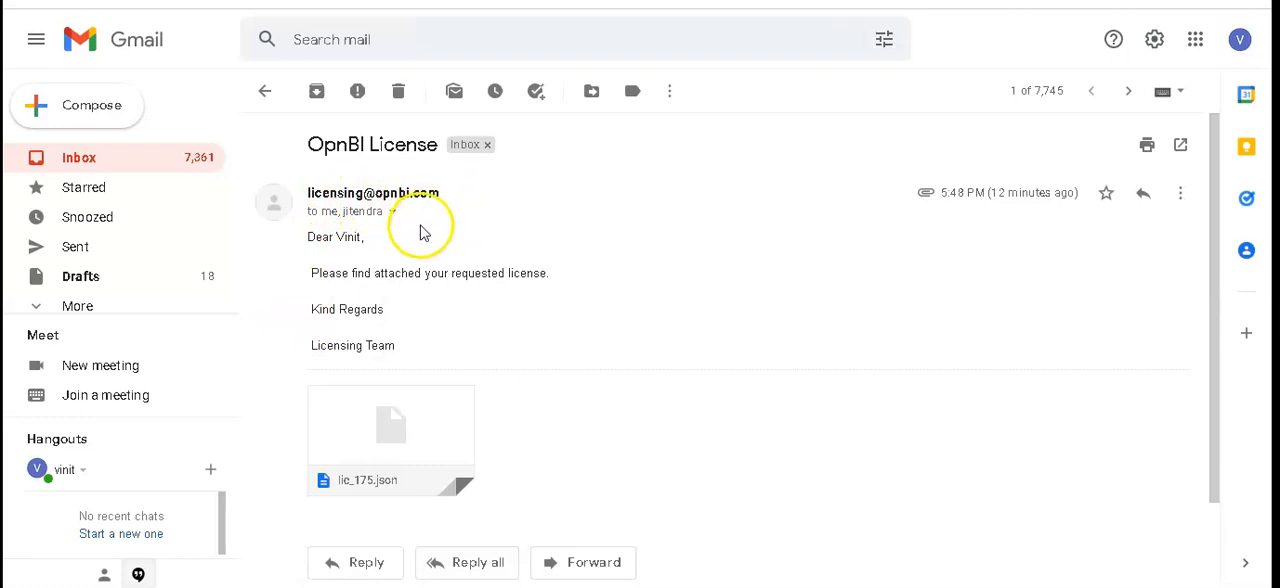
mouse_move(407, 417)
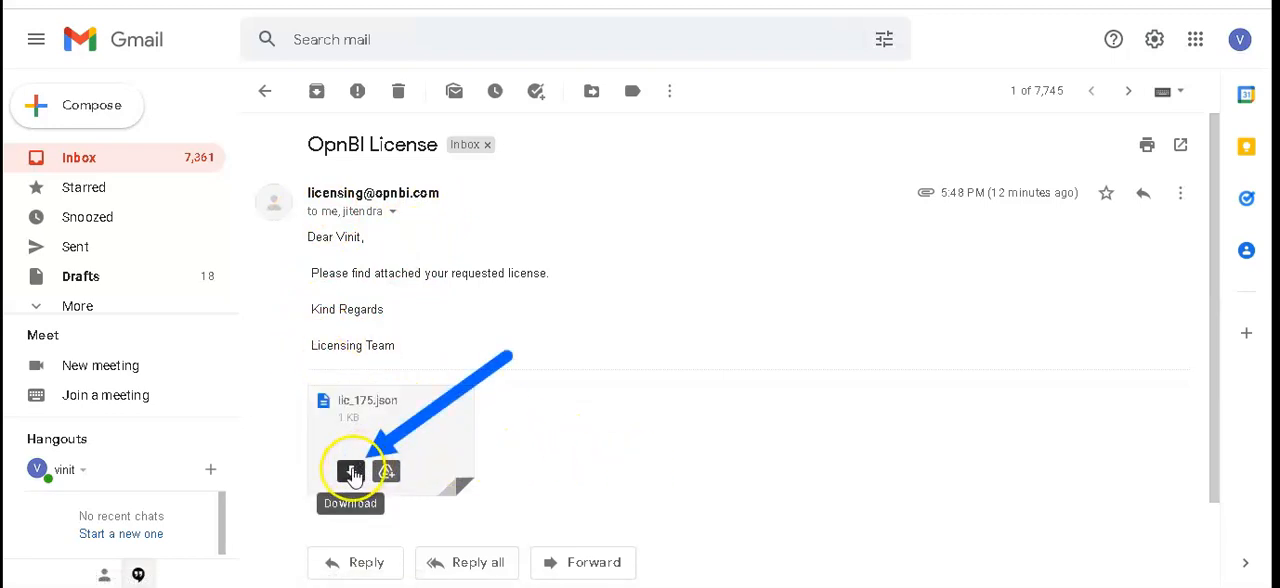
left_click(353, 470)
left_click(352, 471)
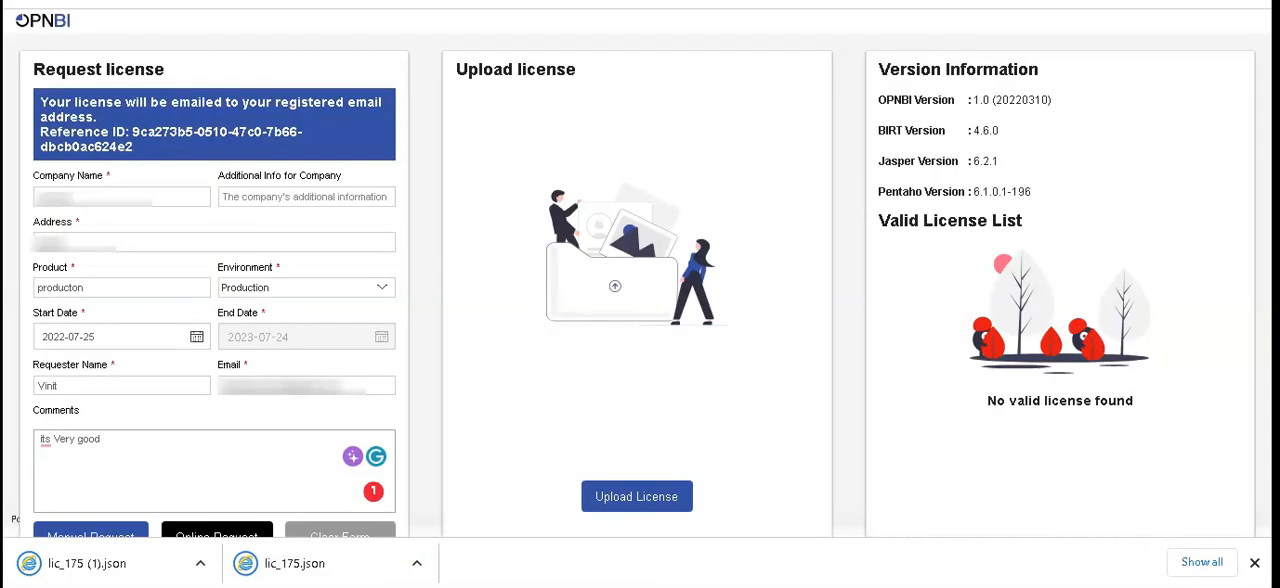
- Dismiss the browser's download bar and upload the license file lic_175 (1) from the Downloads folder to OPNBI
left_click(1255, 563)
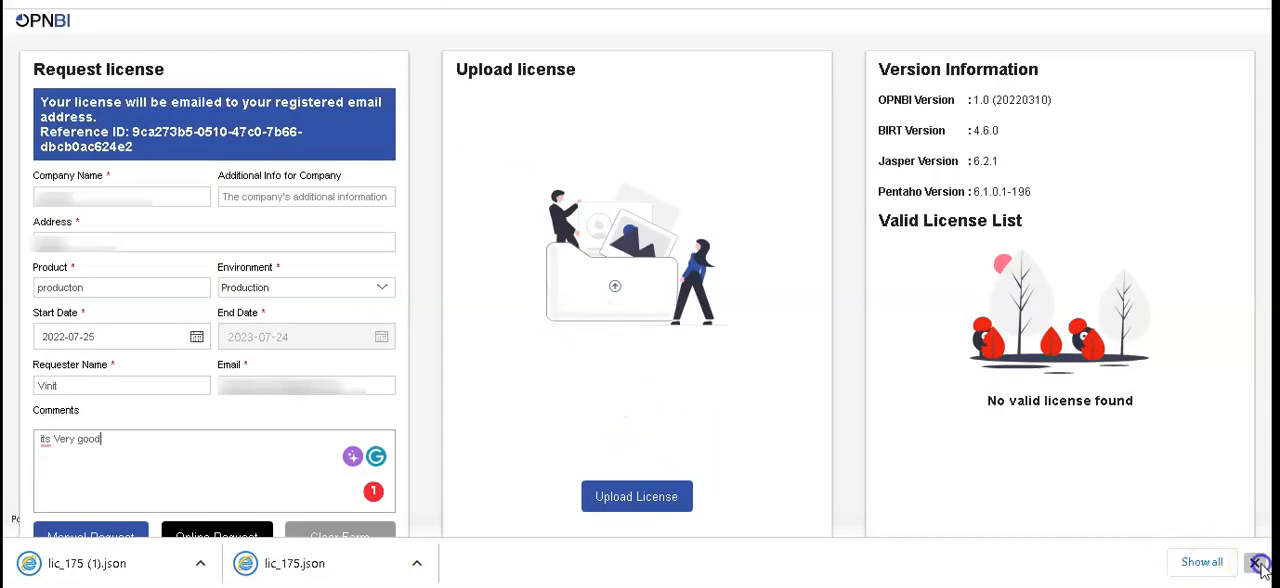
left_click(668, 503)
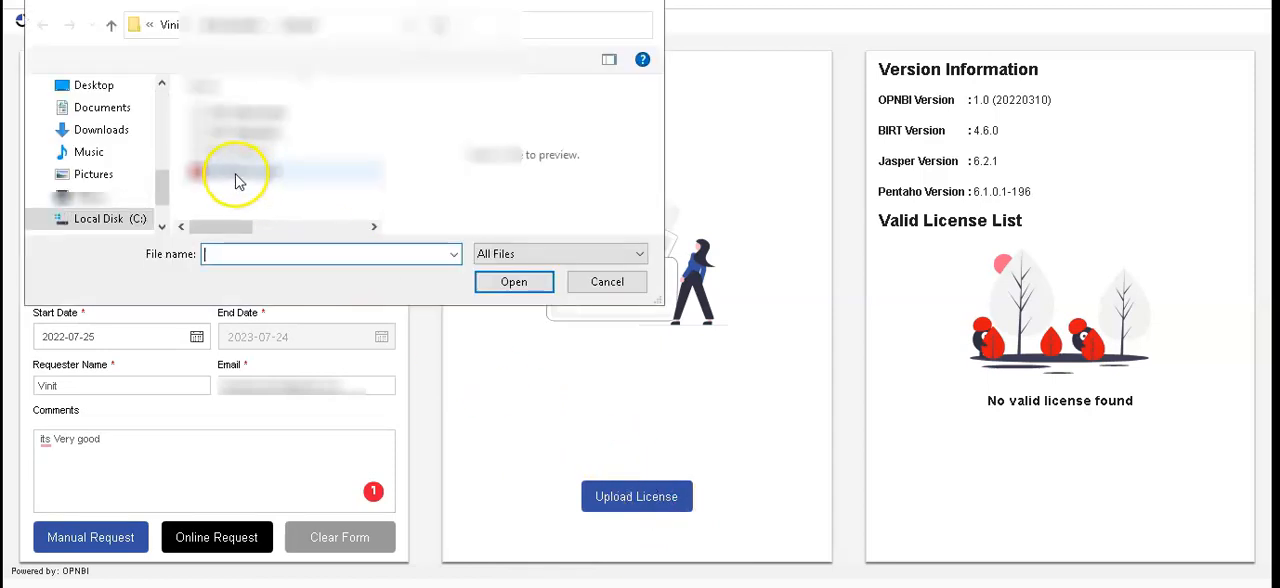
left_click(101, 130)
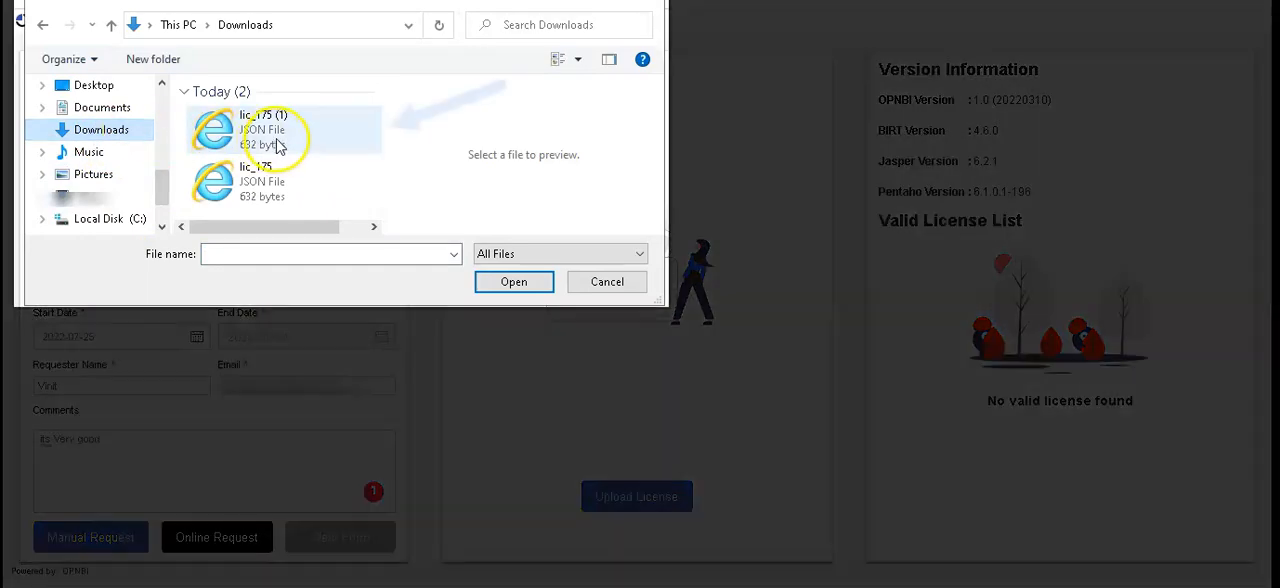
left_click(286, 131)
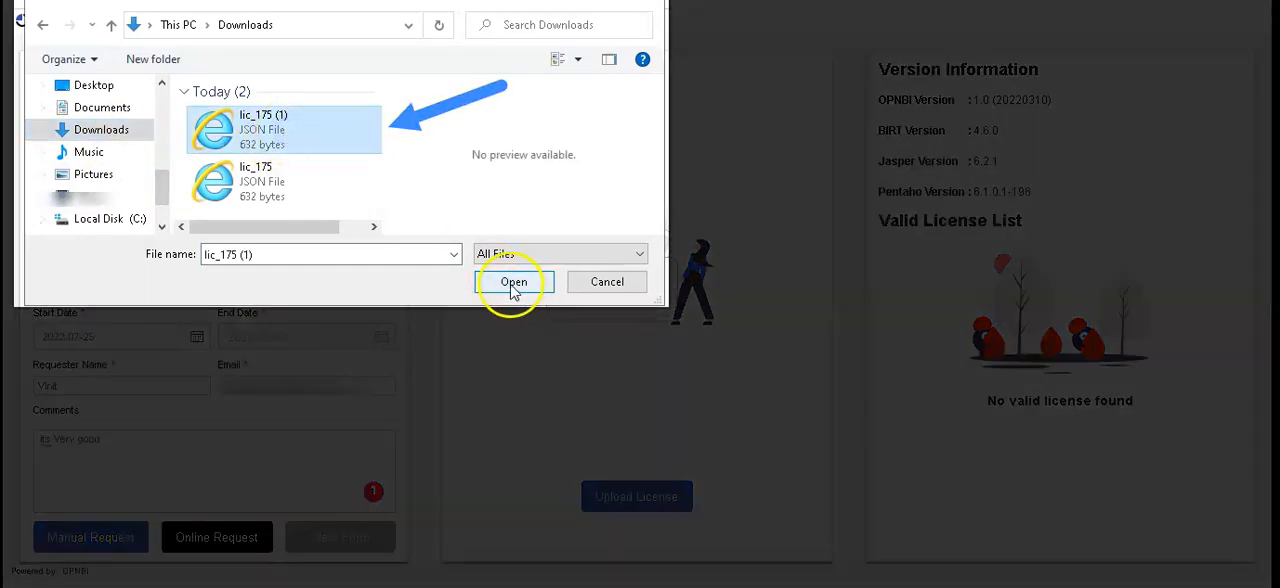
left_click(512, 284)
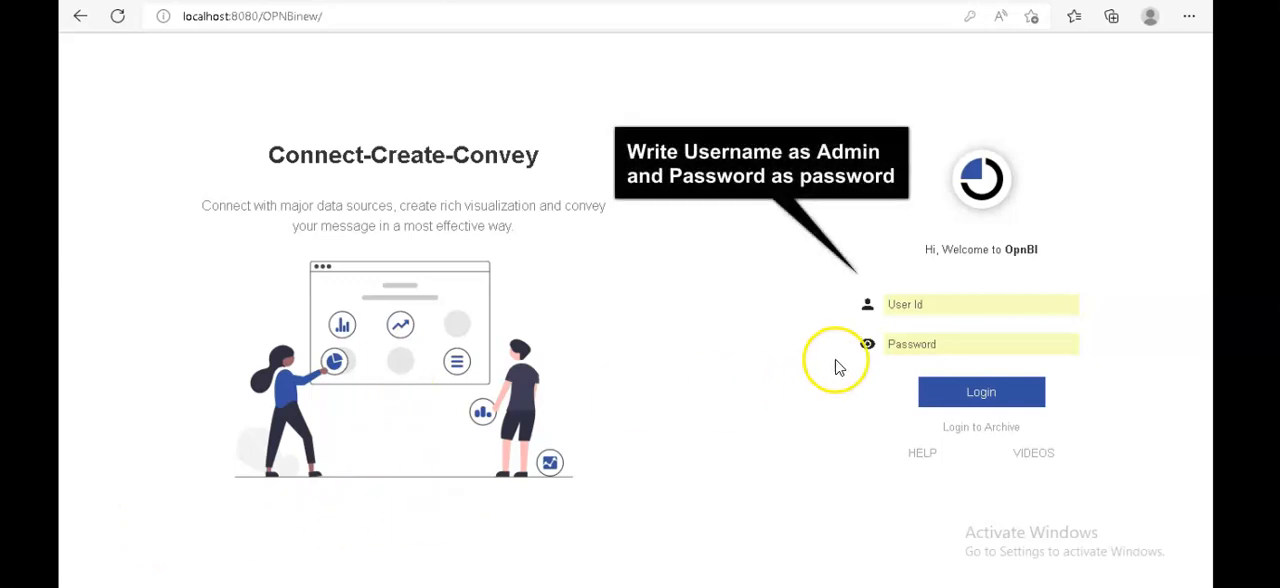
- Log in to OPNBI with the user ID Admin and the account password
left_click(921, 305)
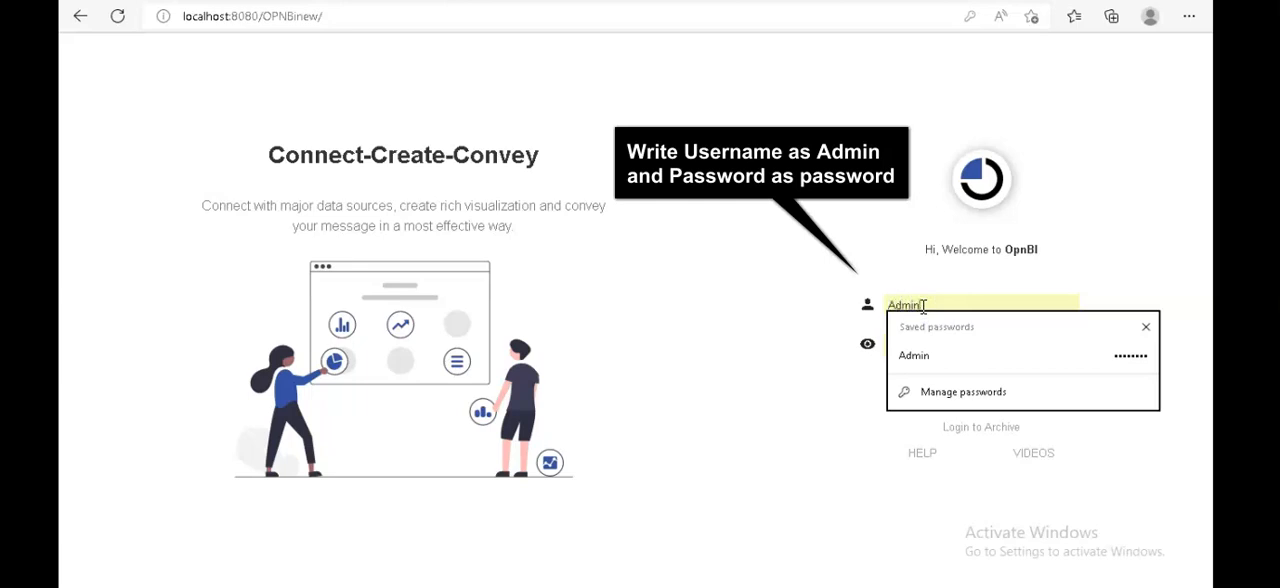
left_click(812, 302)
left_click(930, 344)
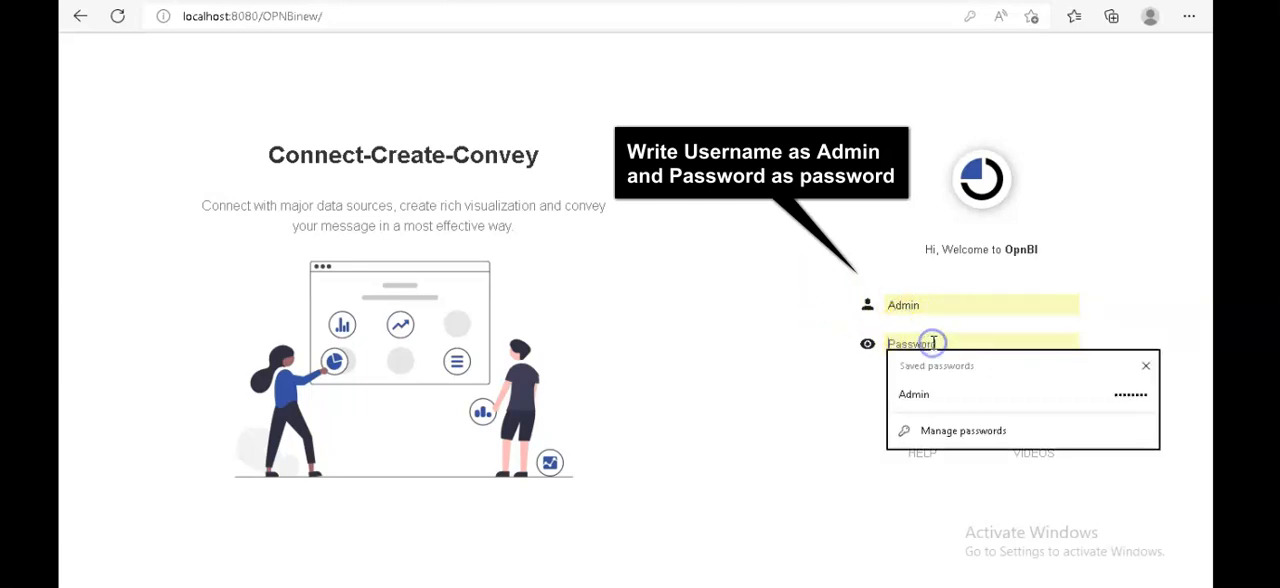
type("p")
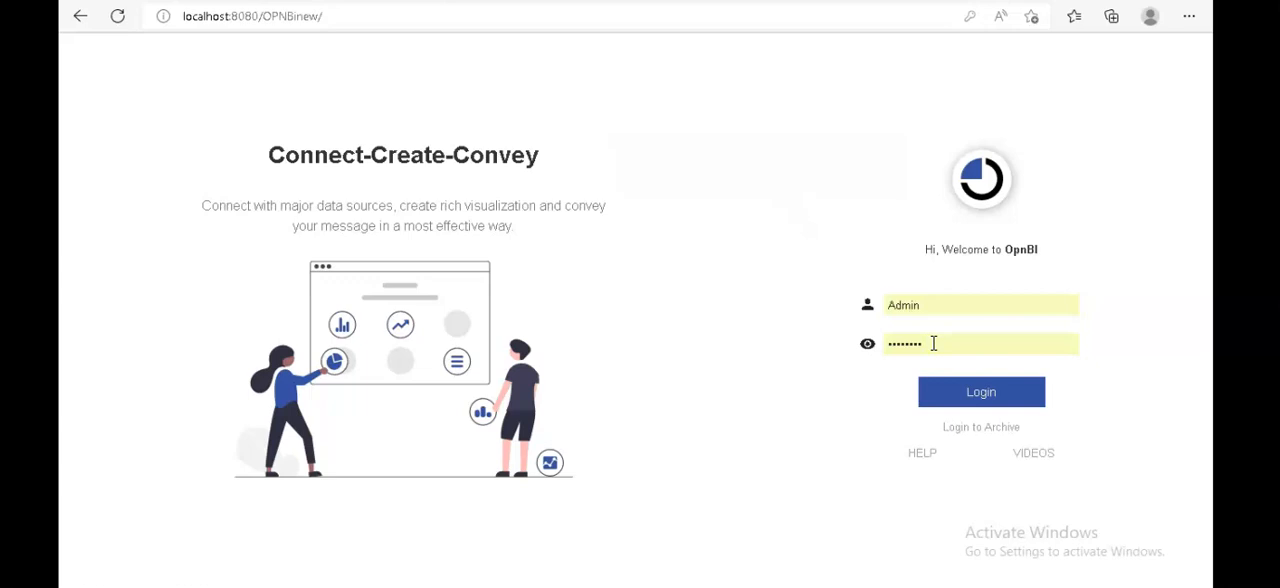
left_click(1006, 402)
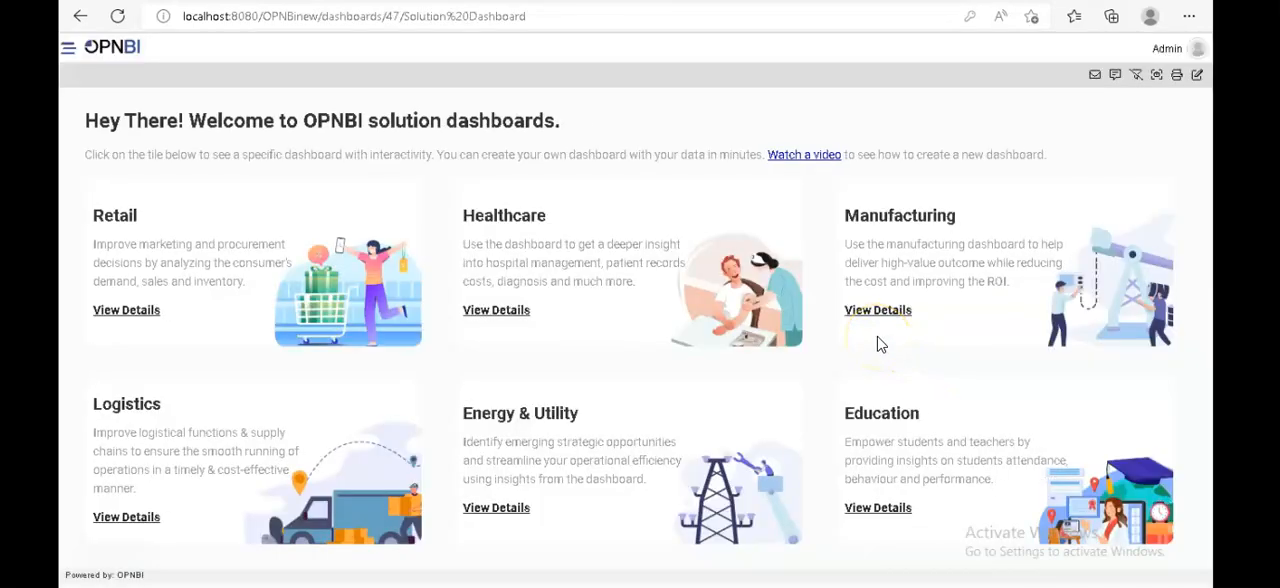
left_click(787, 95)
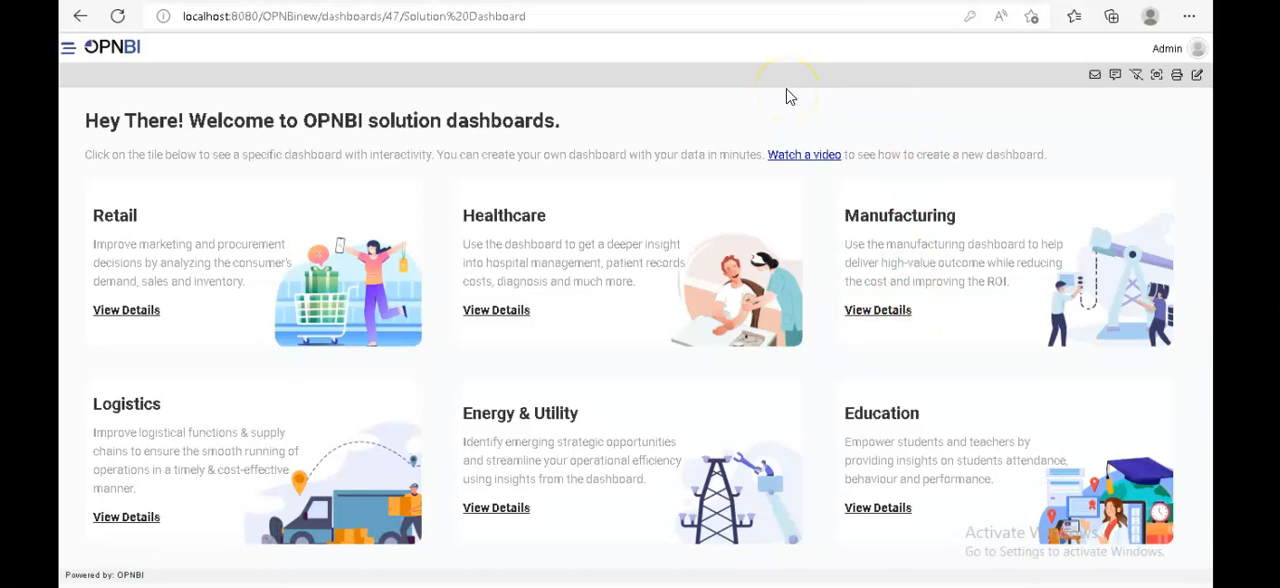